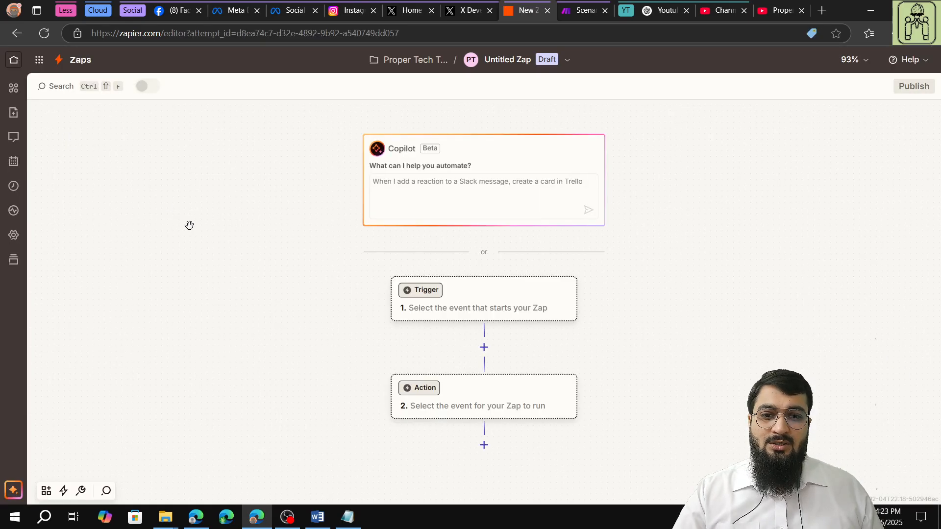
- Set the Zap's trigger to YouTube with the New Video in Channel event
click(411, 300)
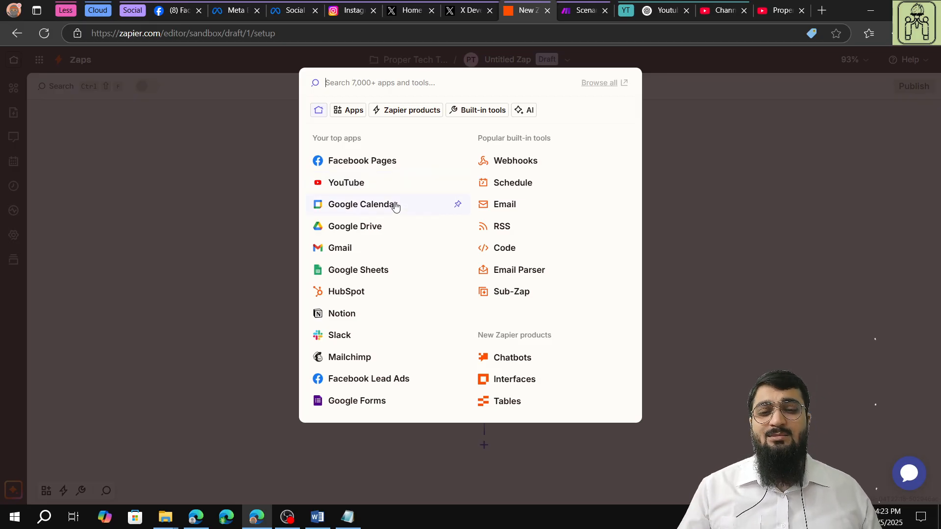
click(376, 186)
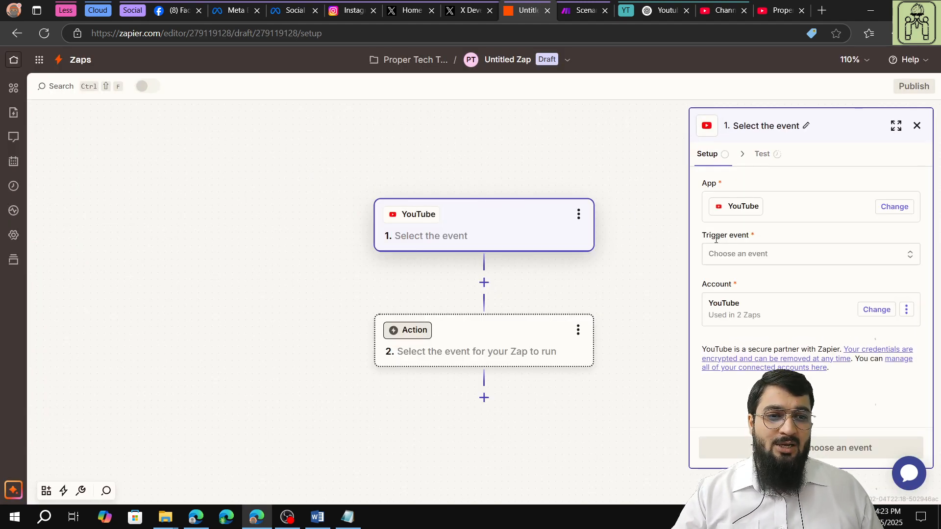
click(740, 255)
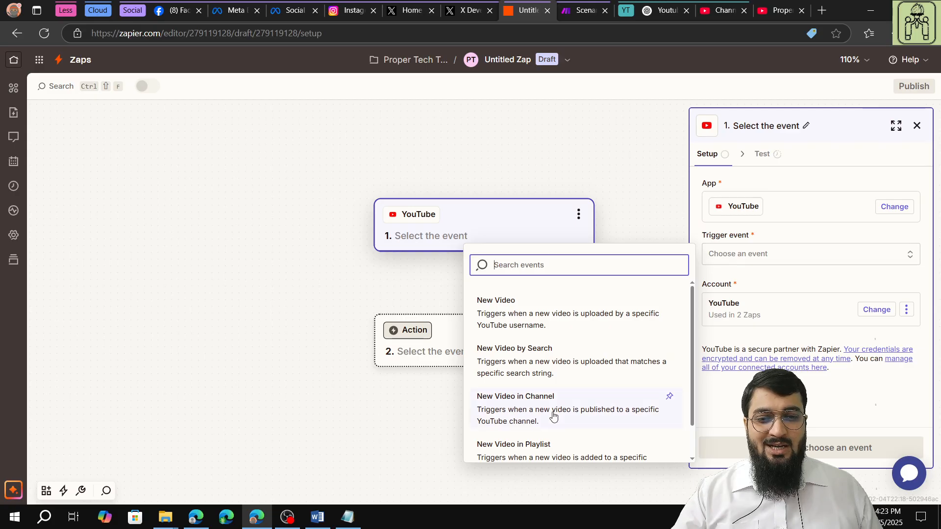
scroll(550, 412, down, 1)
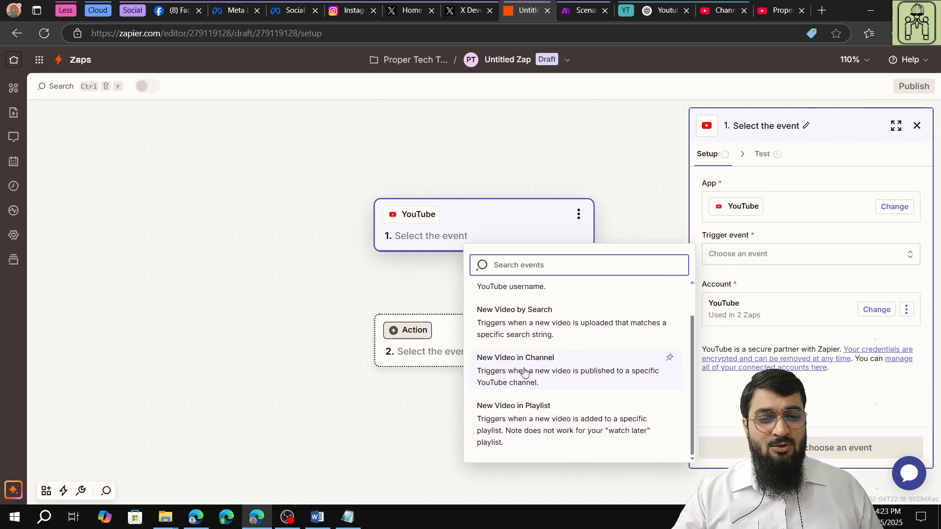
click(563, 374)
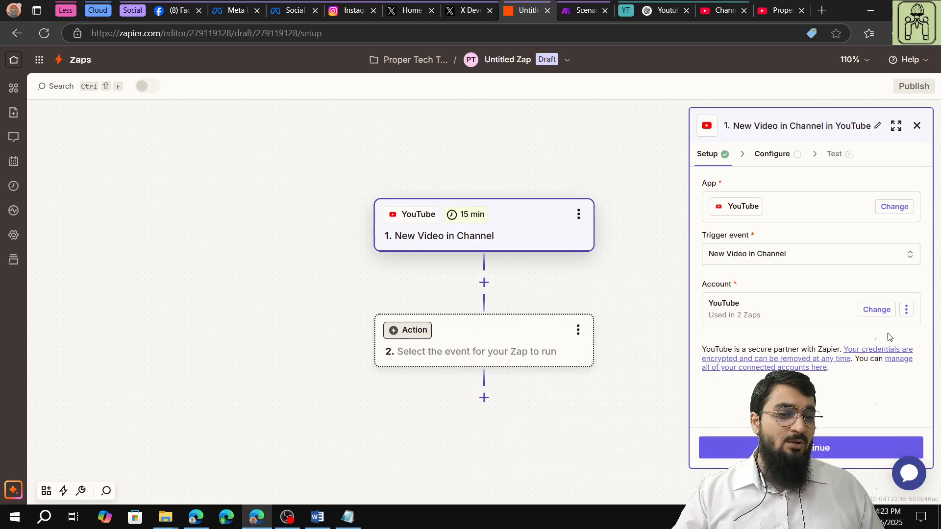
- Test the connection of the trigger's YouTube account and continue to the trigger configuration
click(907, 313)
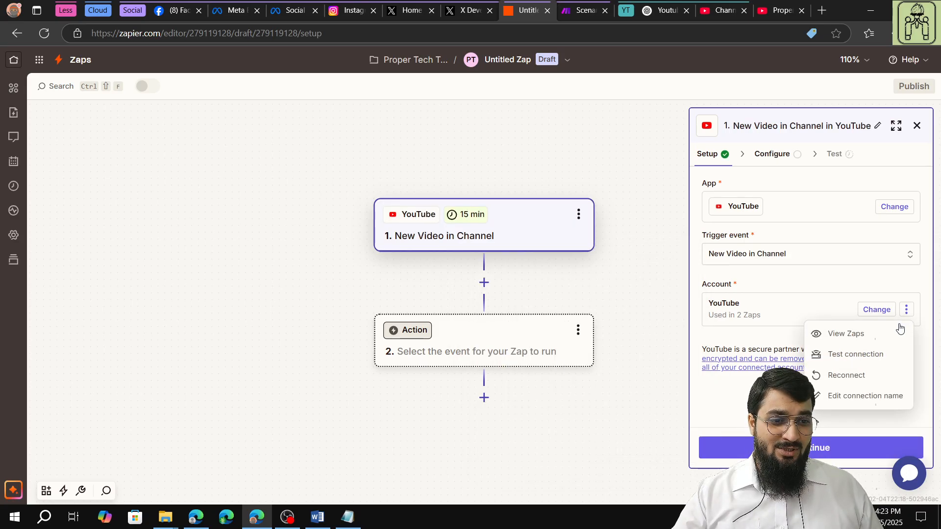
click(888, 353)
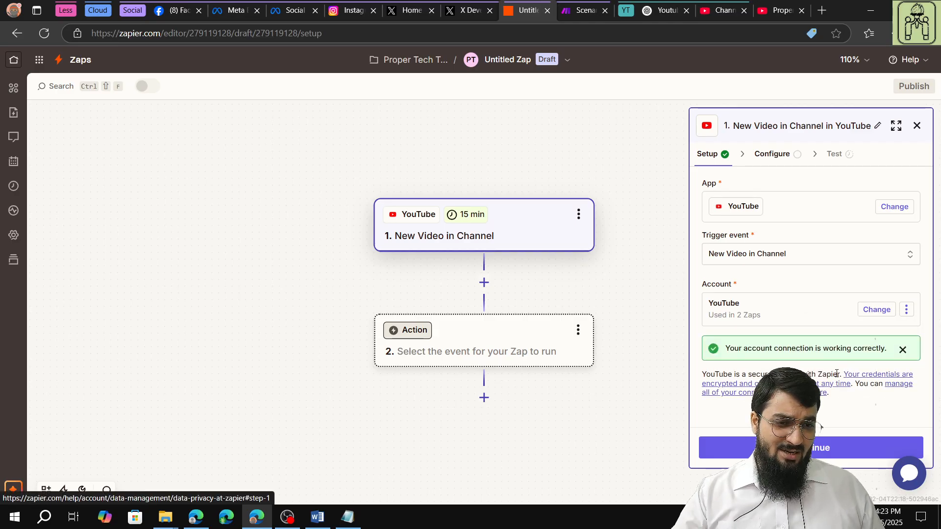
click(838, 448)
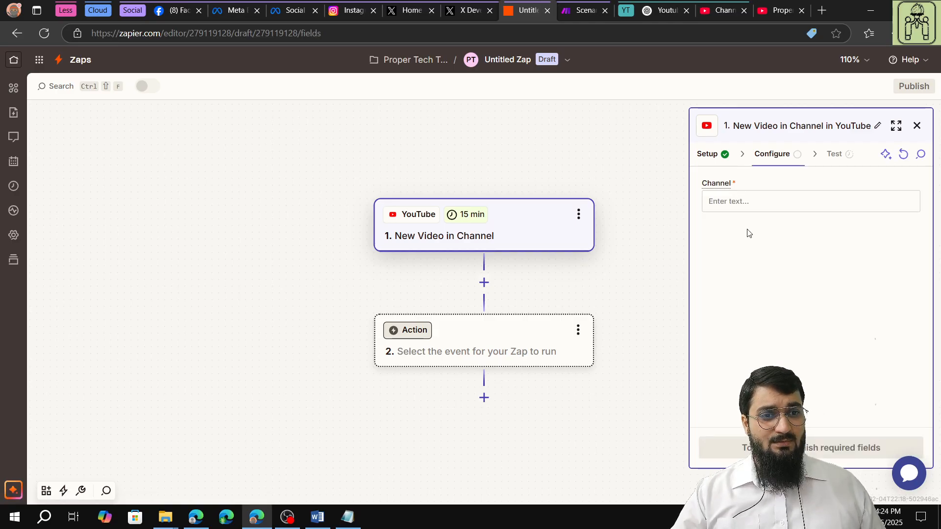
- Switch to the Proper Tech Tutorial channel page on YouTube and copy the channel ID from its About details
click(775, 14)
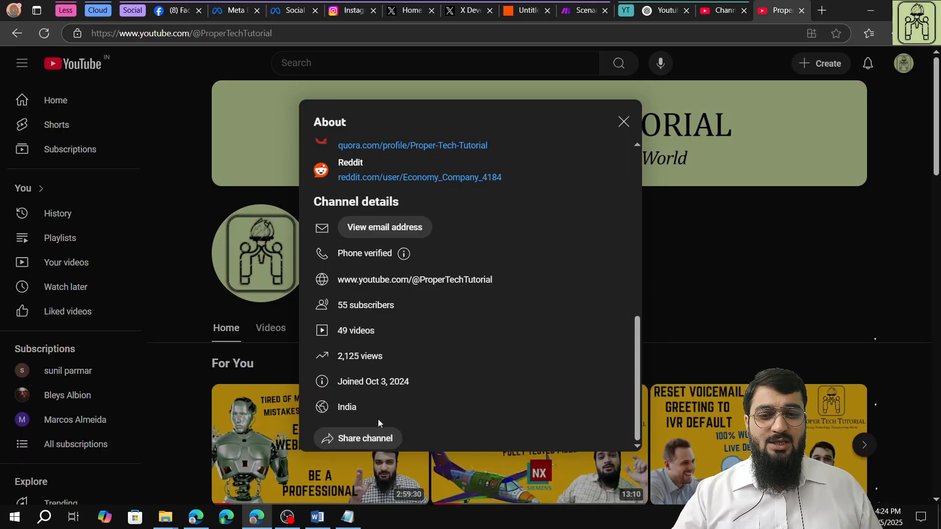
click(624, 121)
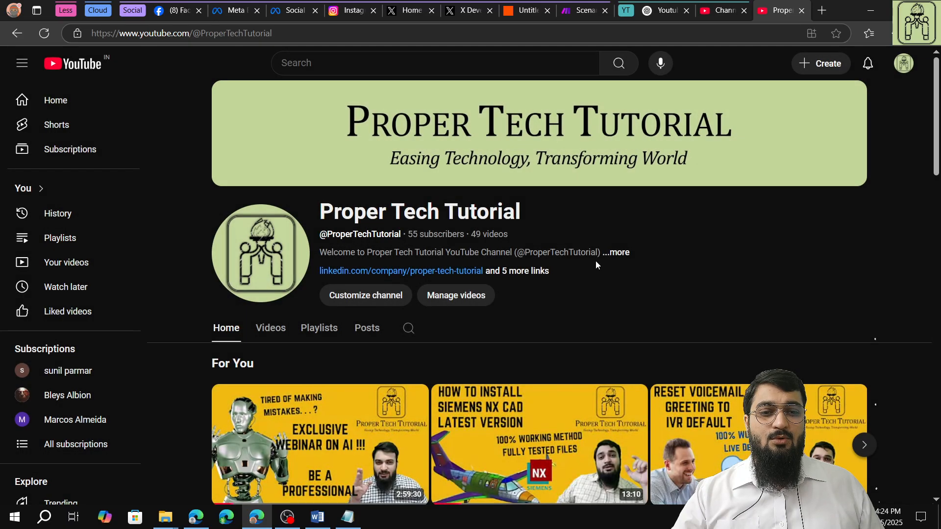
click(617, 253)
scroll(383, 339, down, 8)
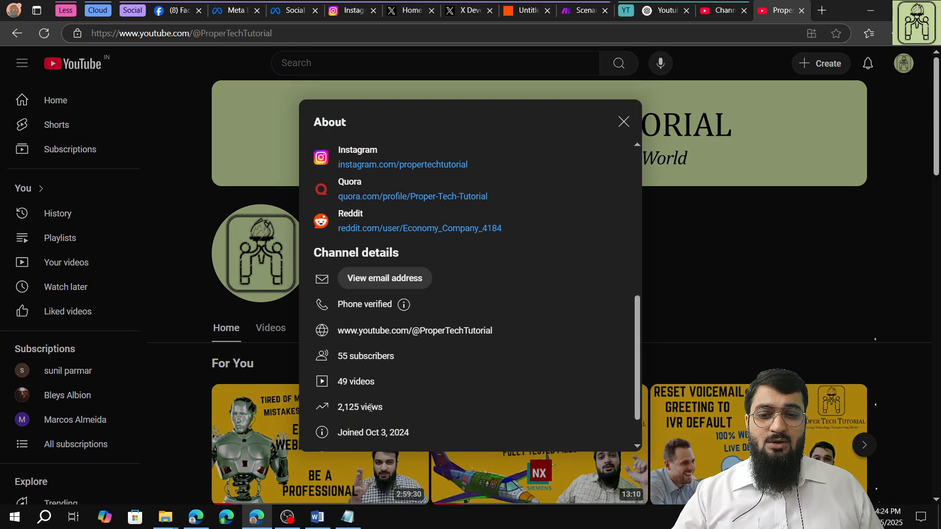
scroll(365, 392, down, 1)
click(367, 440)
click(364, 485)
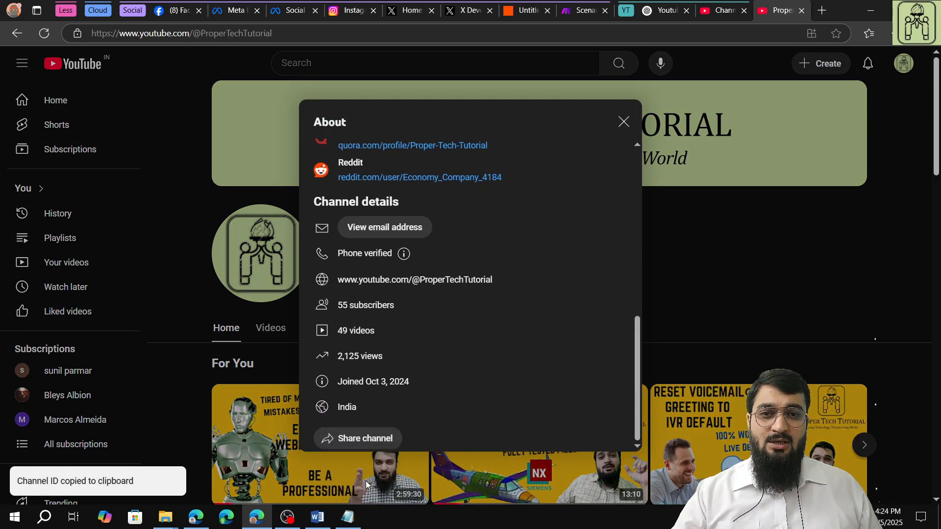
click(623, 123)
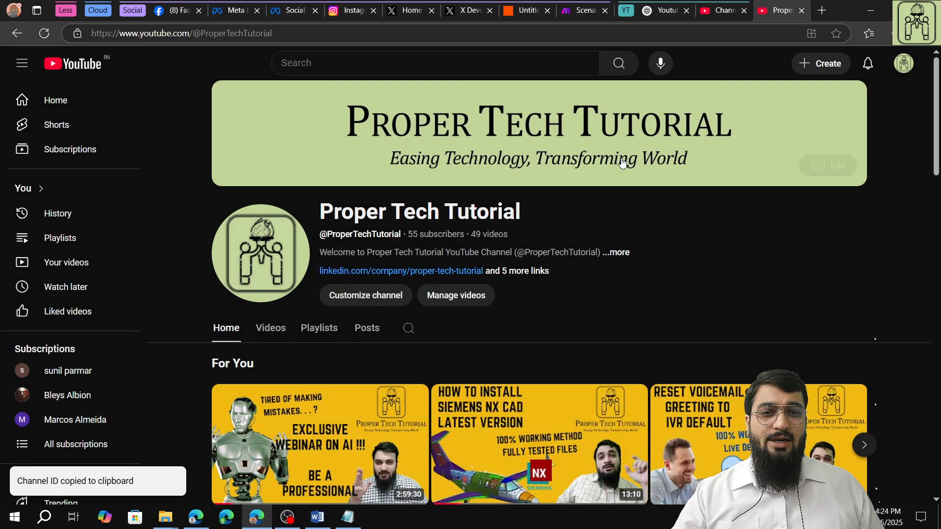
- Return to the Zap, paste the copied channel ID as the trigger's Channel and continue to the test stage
click(514, 13)
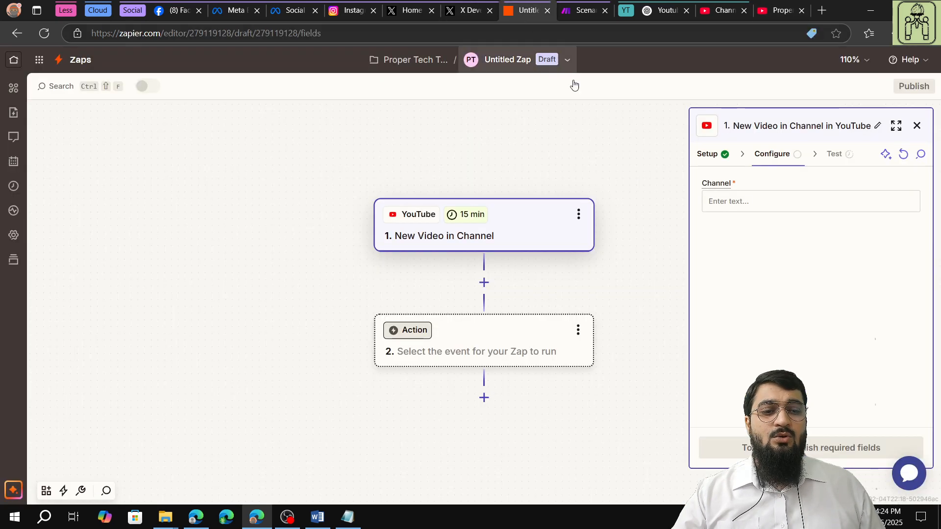
right_click(722, 207)
click(755, 304)
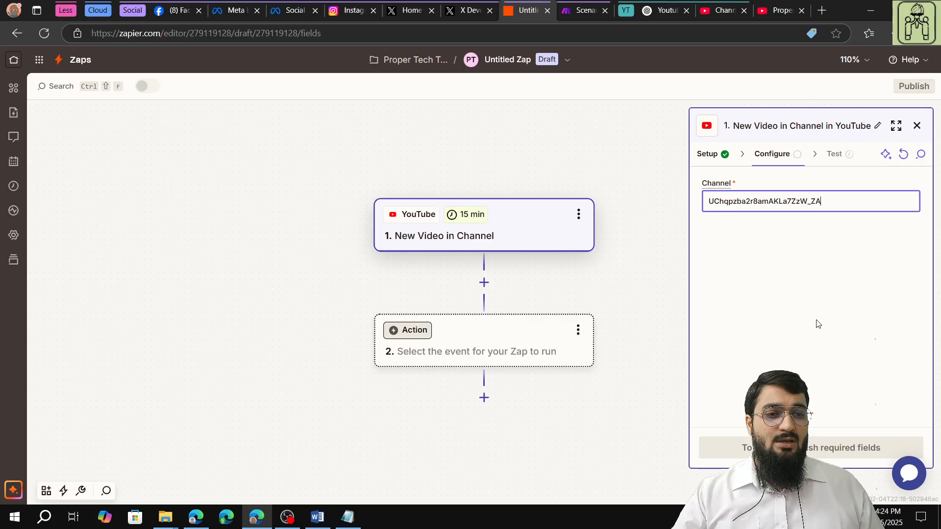
click(808, 448)
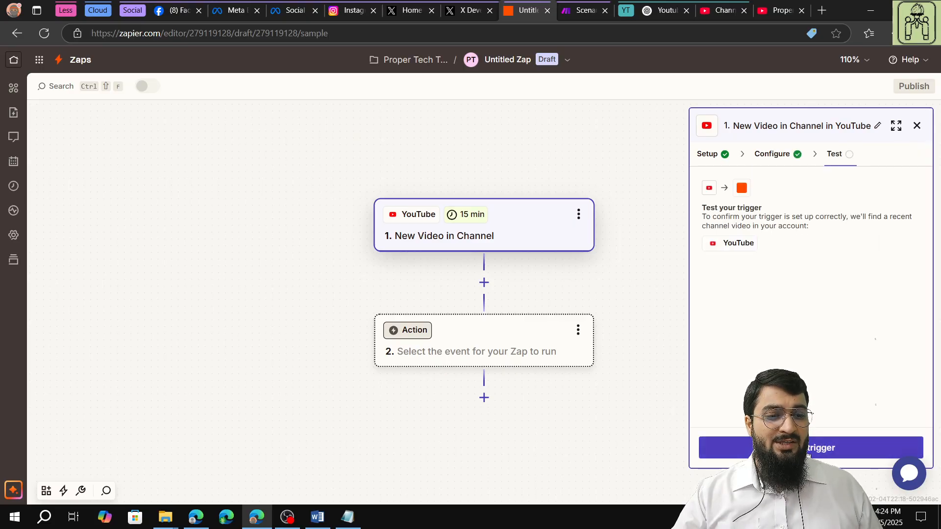
- Test the YouTube trigger, review the found video records and continue with the Channel Video C record
click(808, 453)
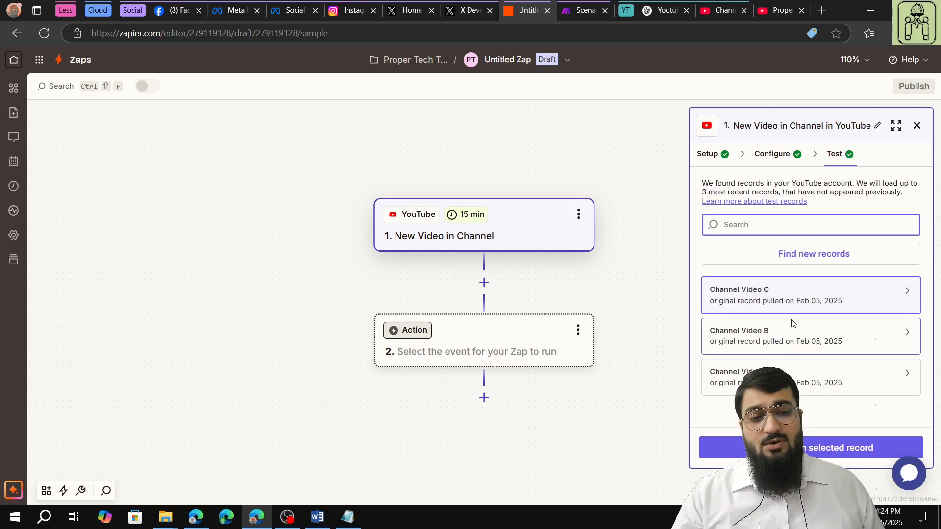
click(833, 377)
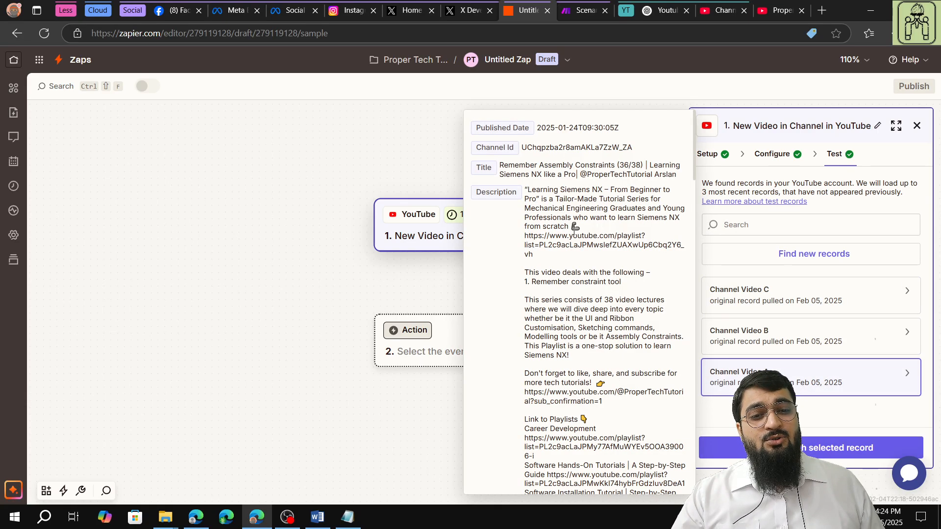
click(709, 335)
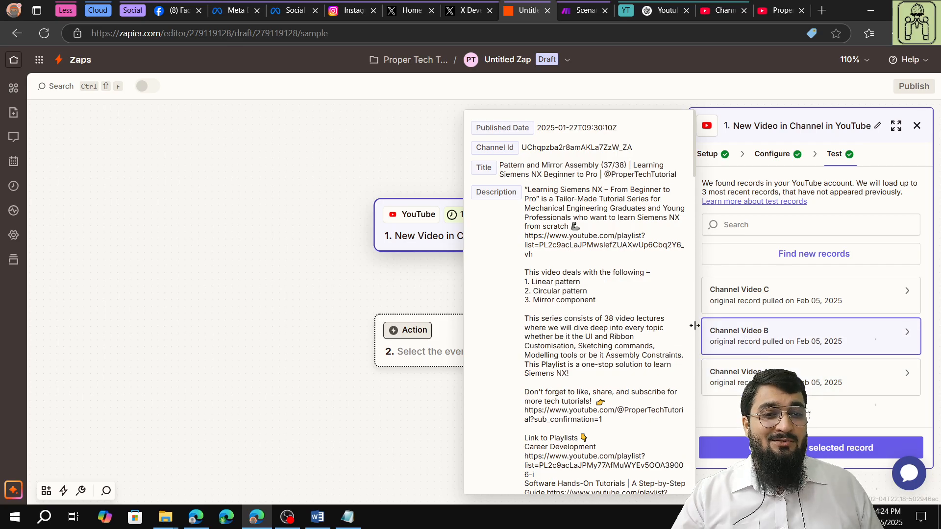
click(766, 304)
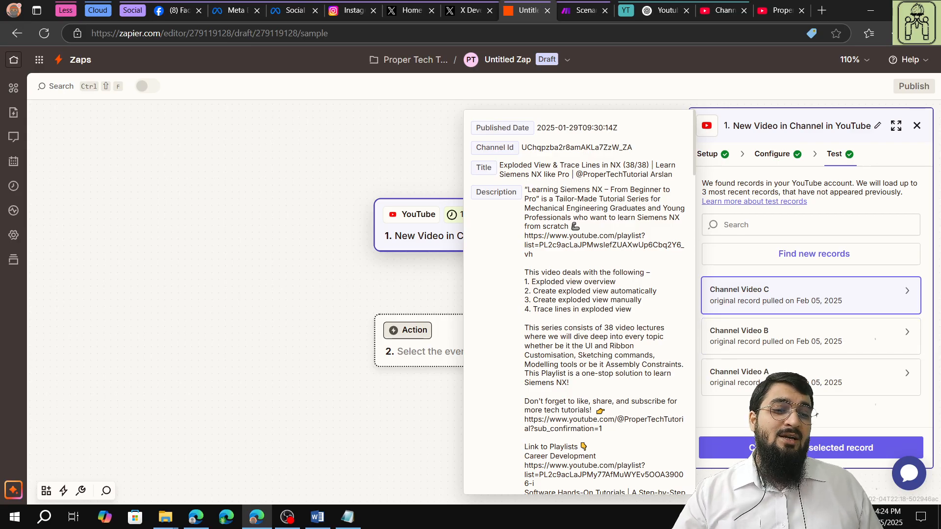
click(788, 448)
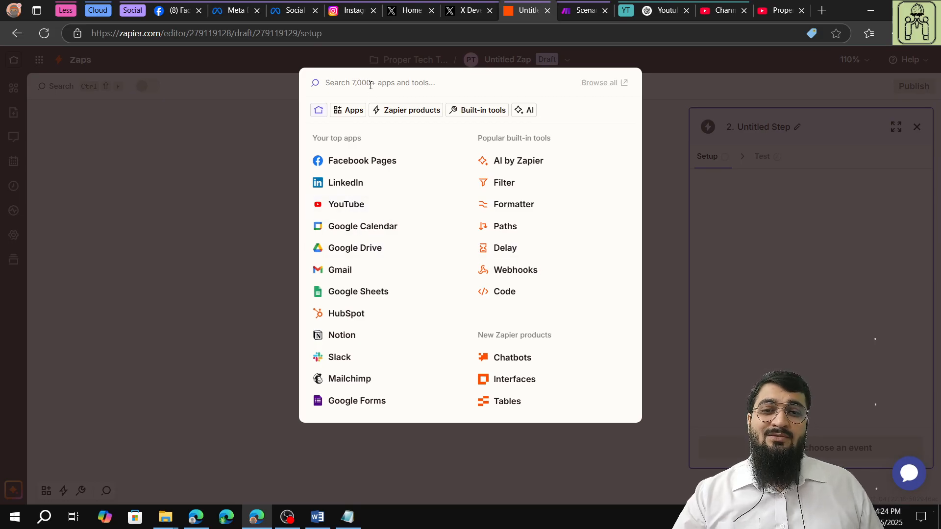
- Set the Zap's action to Facebook Pages with the Create Page Post event
click(370, 161)
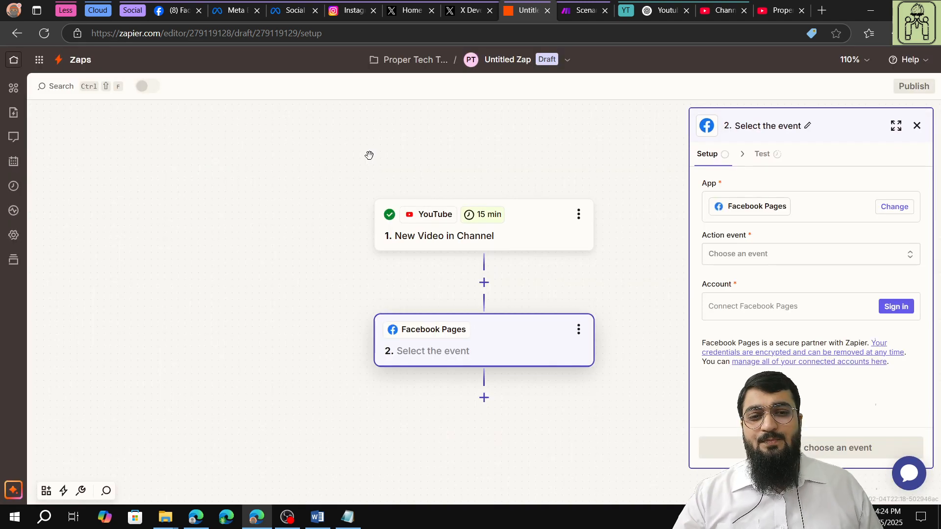
click(912, 255)
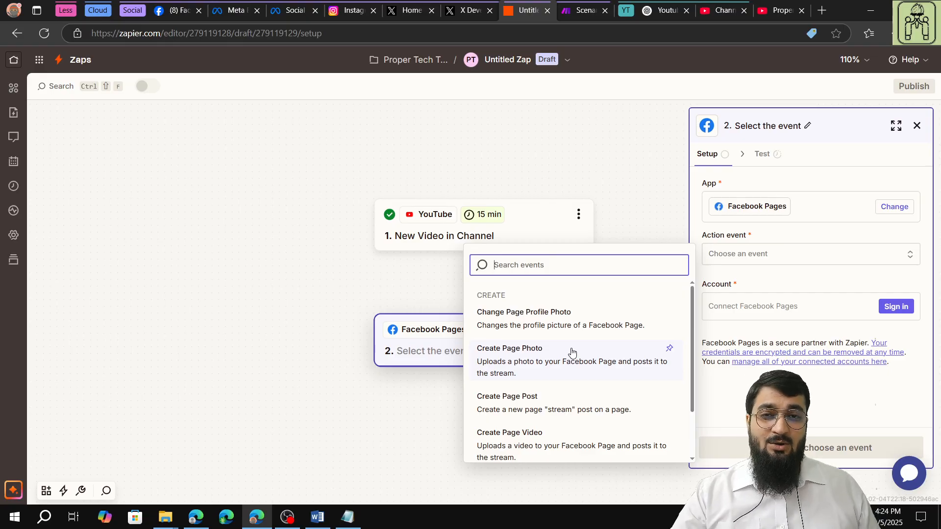
scroll(572, 354, down, 1)
scroll(571, 354, up, 1)
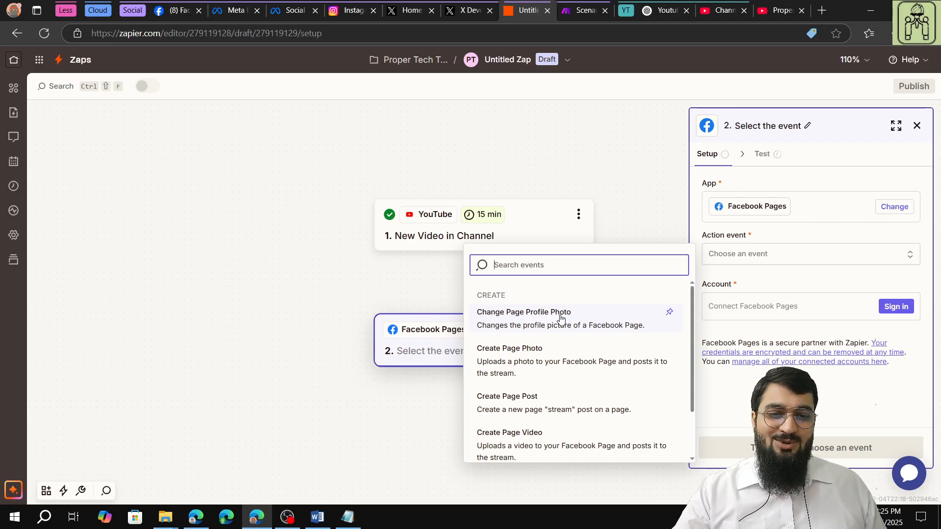
scroll(561, 319, down, 1)
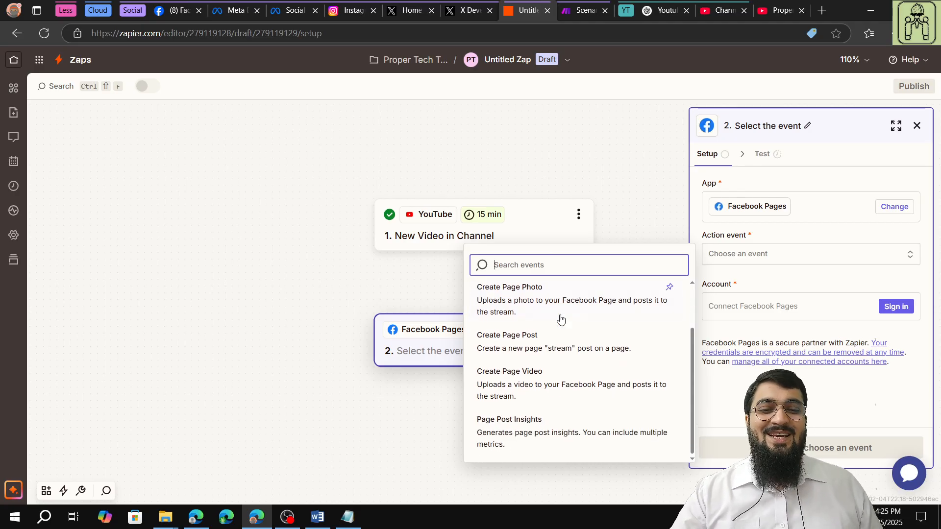
scroll(563, 315, up, 1)
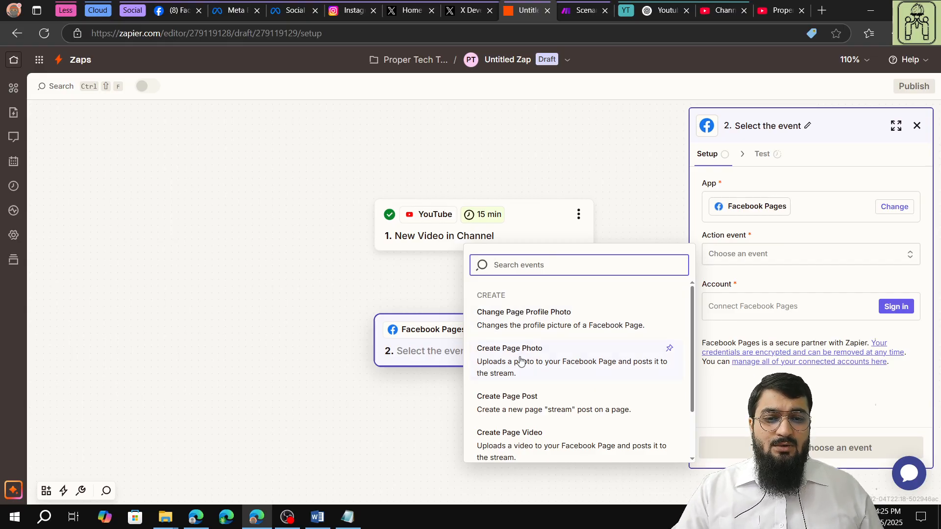
scroll(521, 361, down, 1)
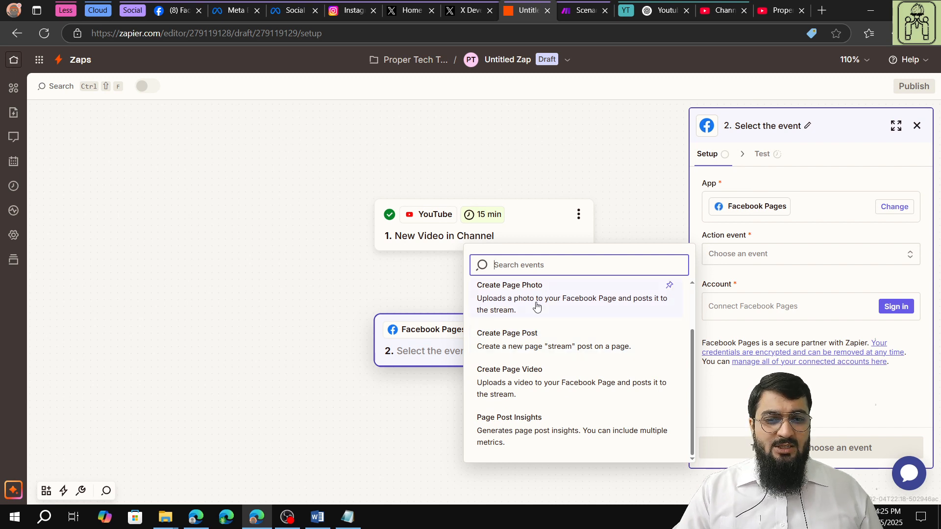
click(547, 349)
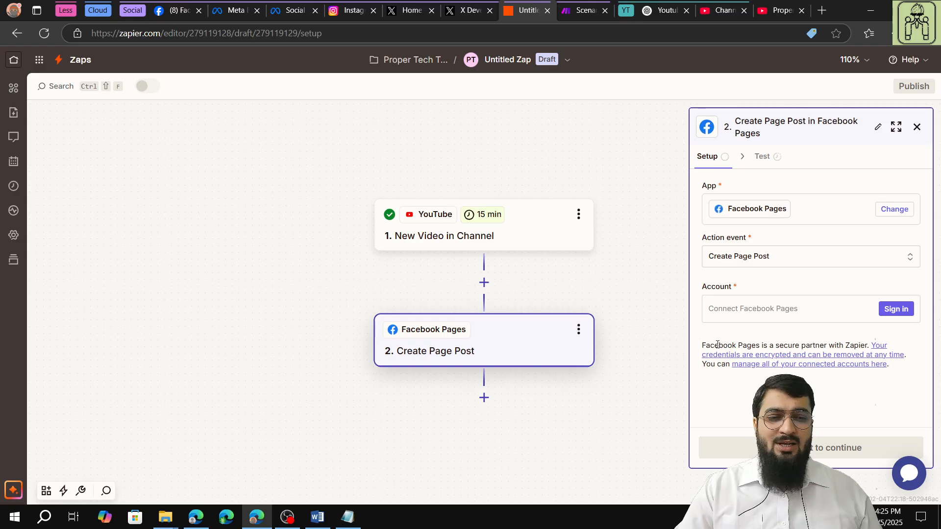
- Sign in the Facebook account for the action and opt in to current Pages only with all listed Pages selected
click(895, 312)
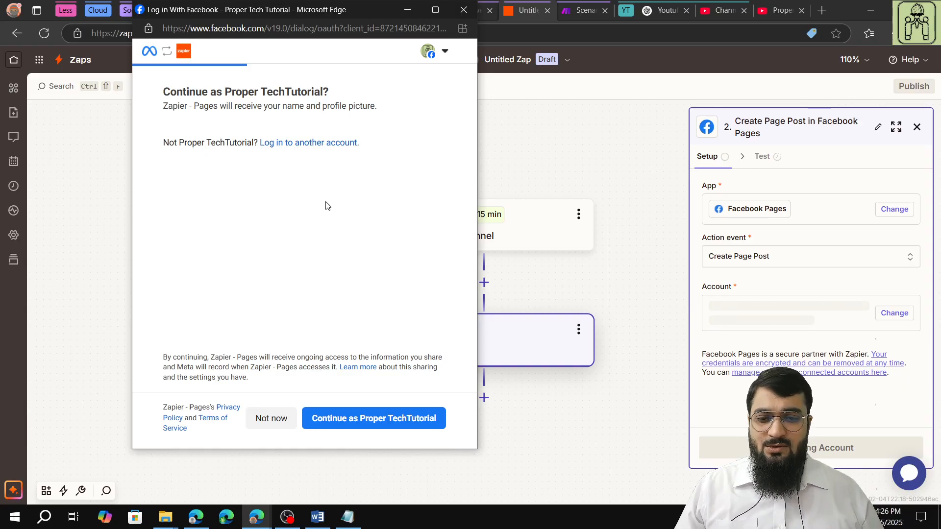
click(368, 419)
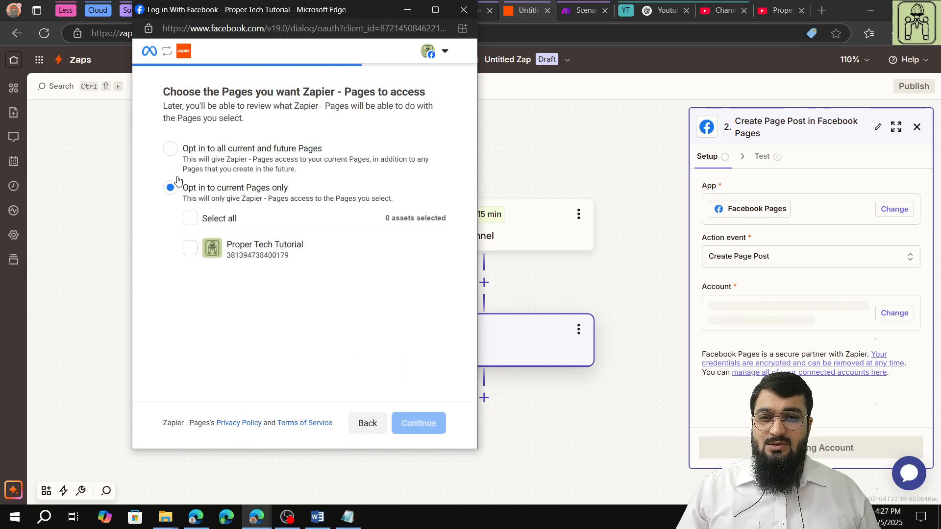
click(171, 149)
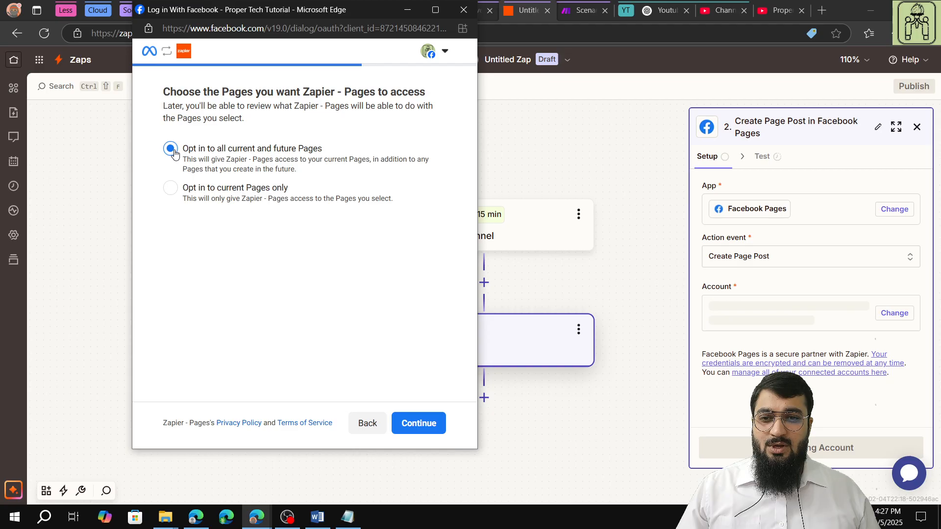
click(171, 191)
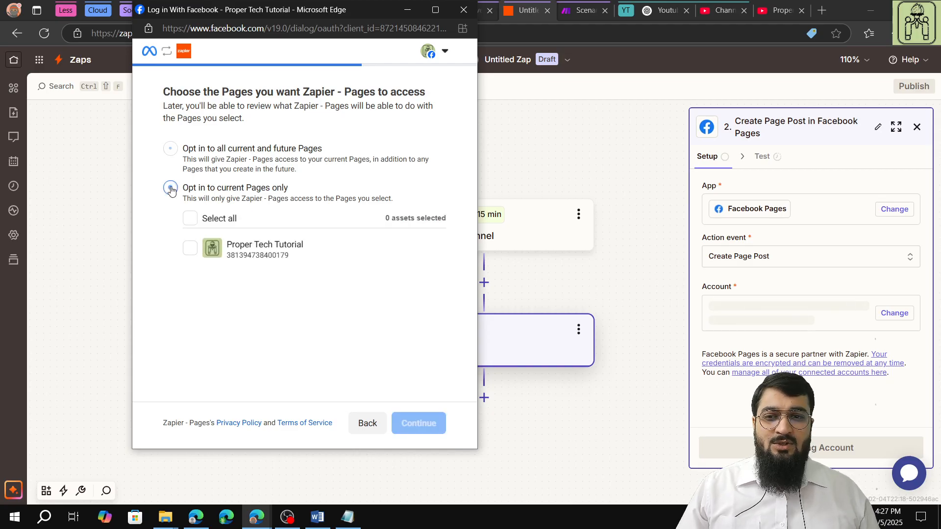
click(190, 219)
click(419, 424)
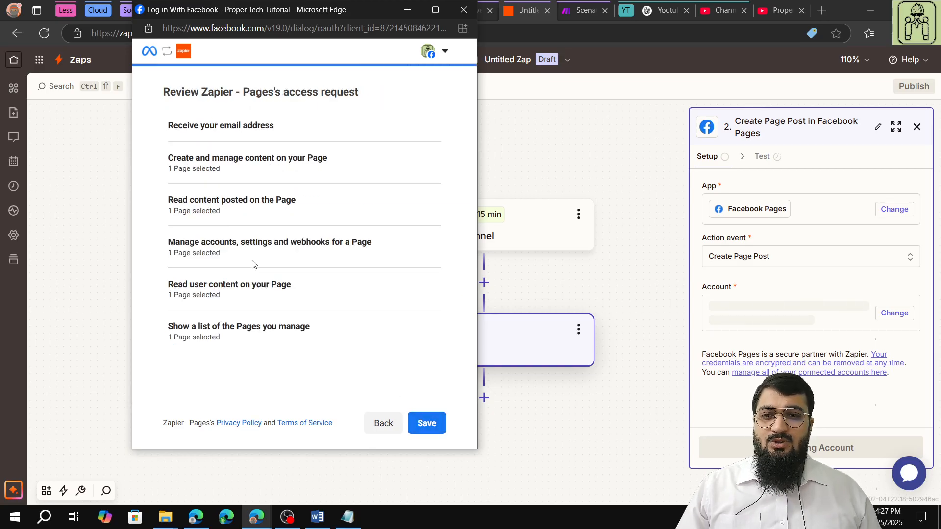
- Save the Zapier - Pages access request and open Facebook's Business integrations settings
click(438, 426)
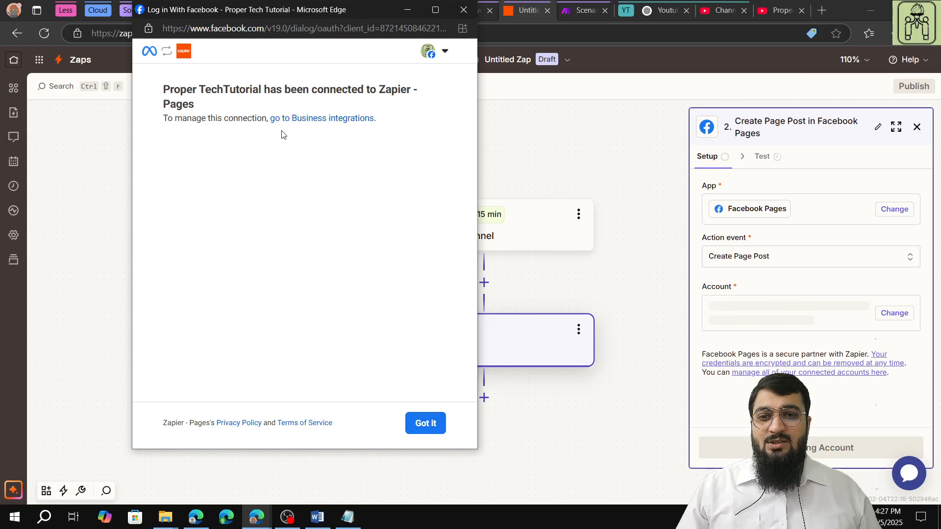
click(315, 120)
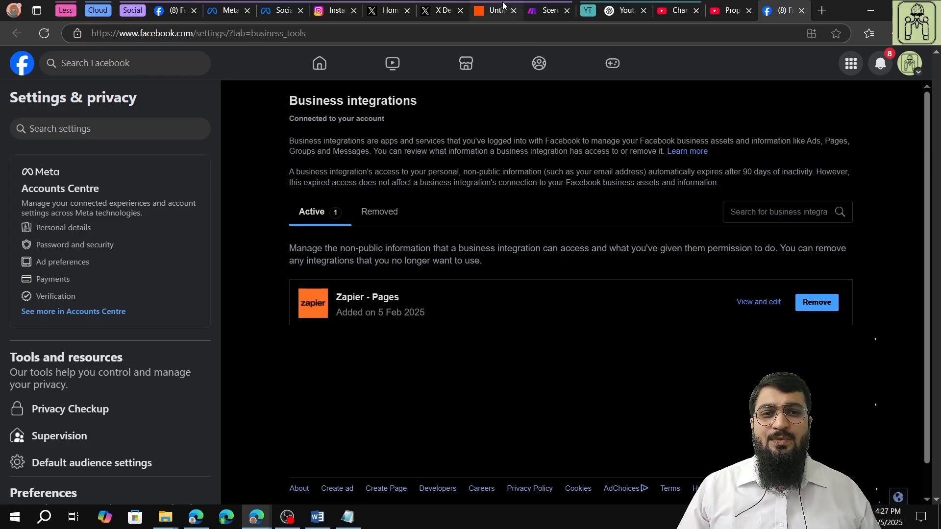
- Return to the Zapier authorization window and acknowledge the Zapier - Pages connection to finish linking the Facebook account
click(502, 9)
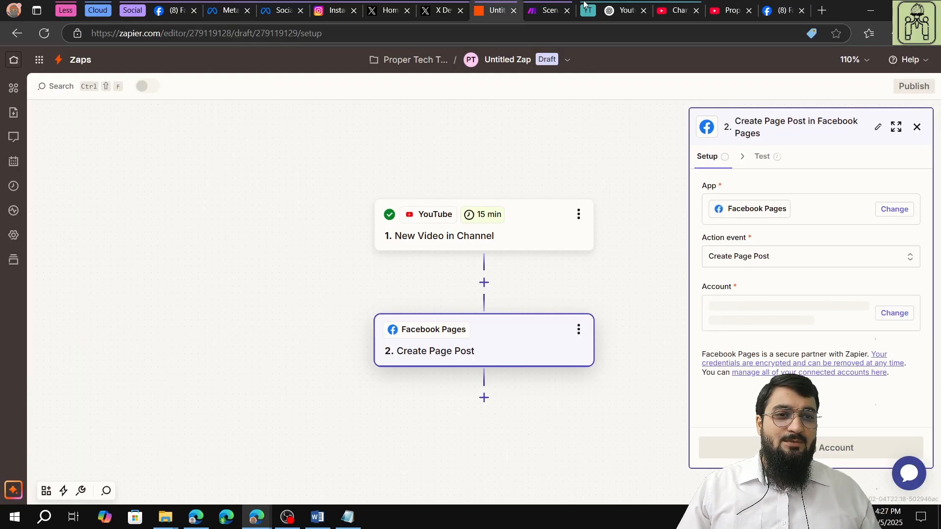
mouse_move(256, 514)
click(361, 463)
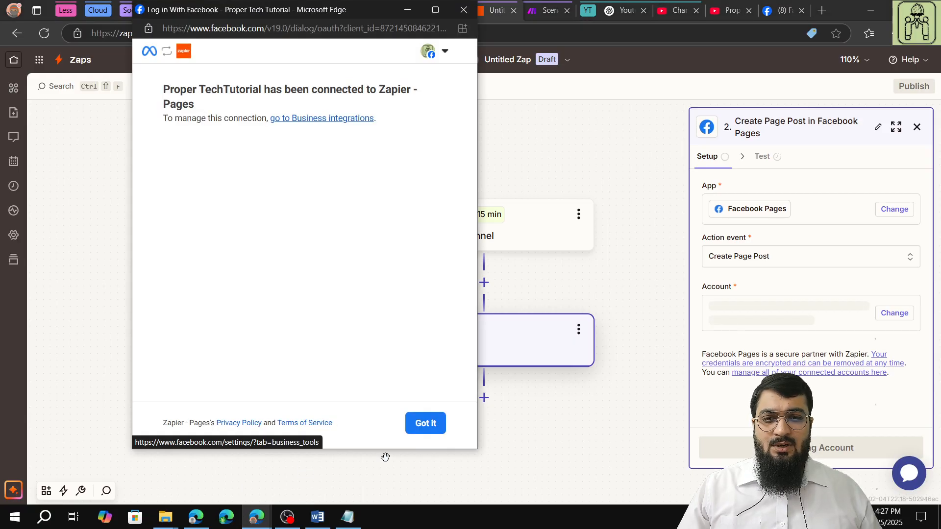
click(418, 431)
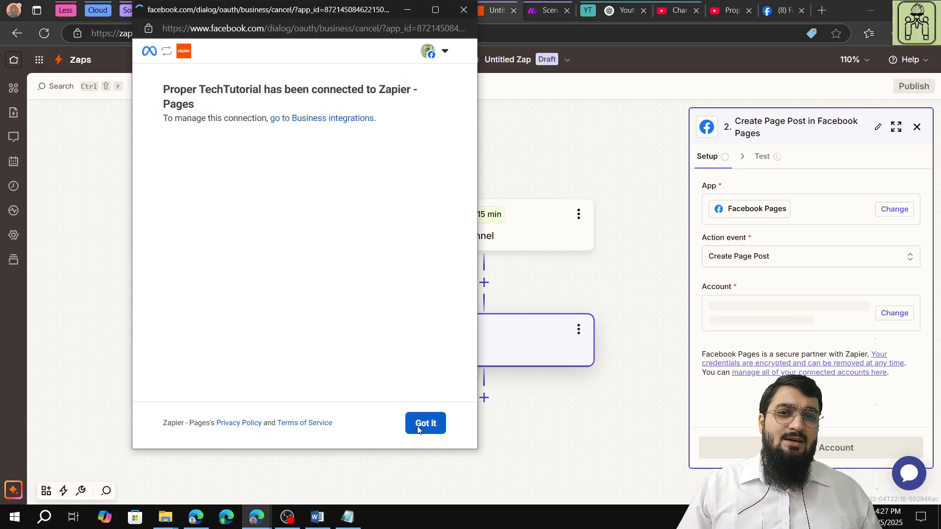
click(419, 430)
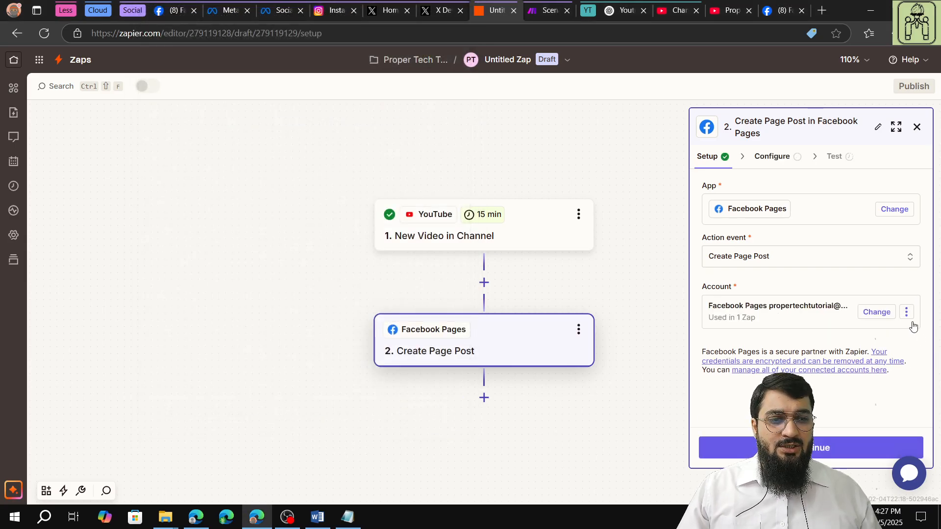
- Test the Facebook Pages account connection in Zapier and continue to the action's configuration, closing the leftover Business integrations page
click(907, 314)
click(890, 357)
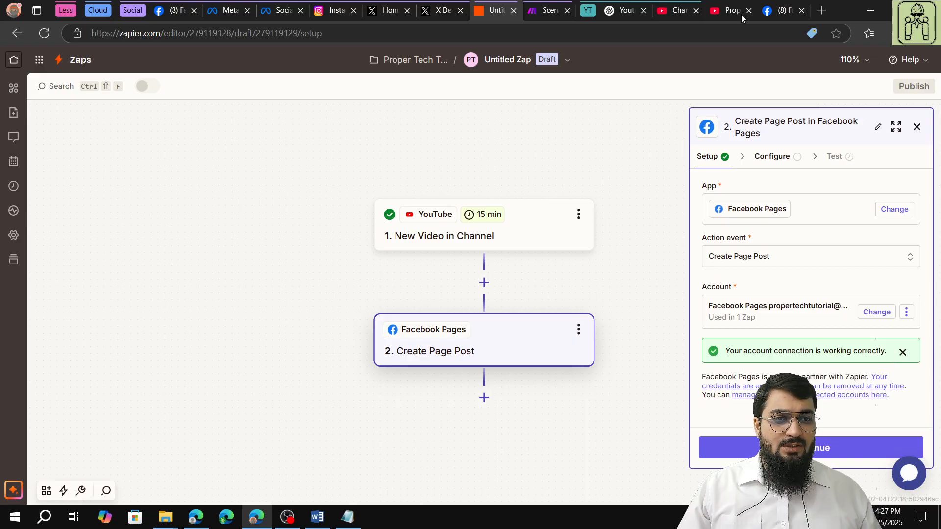
click(783, 15)
click(801, 10)
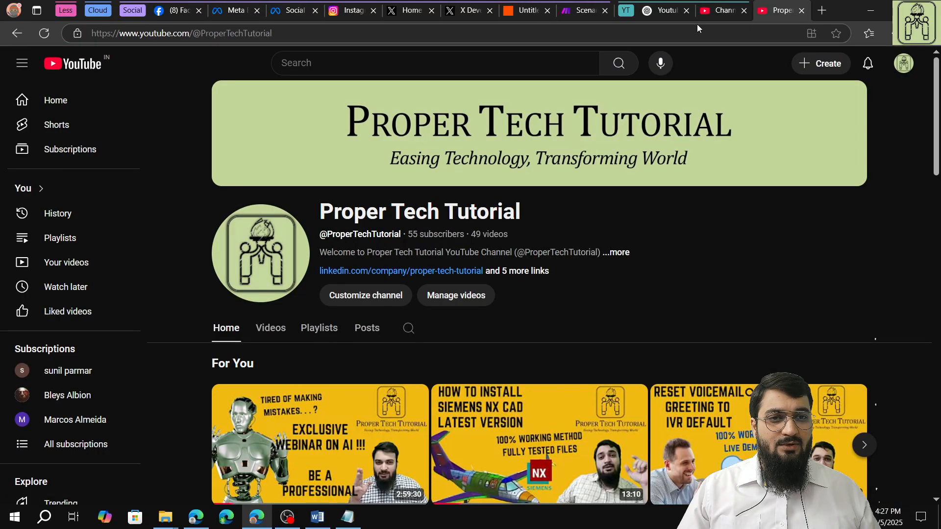
click(513, 14)
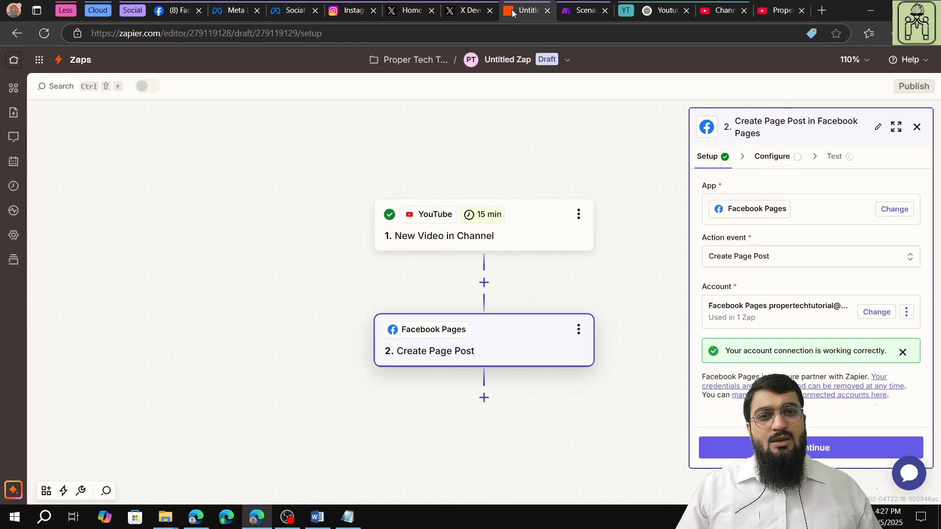
click(850, 458)
- Try to pick a Page for the post by refreshing the available options, and switch the Page field to a custom value
click(900, 202)
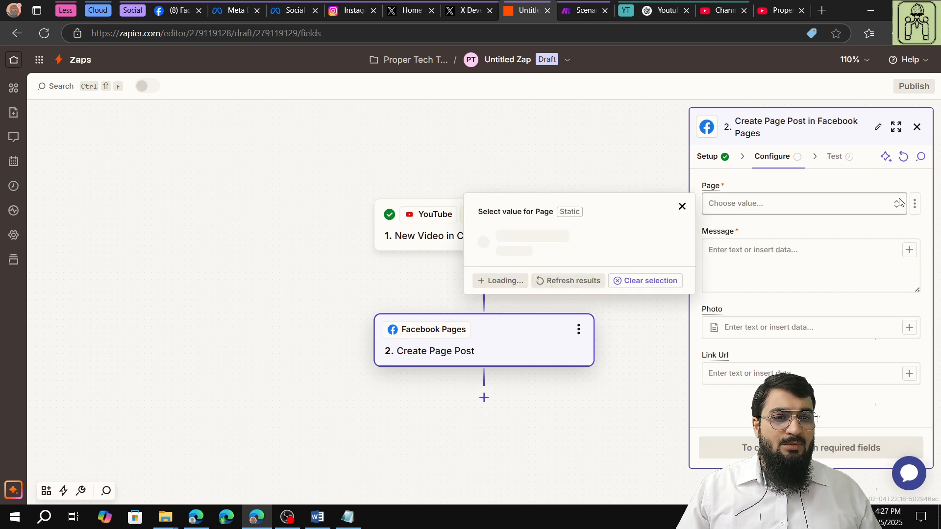
click(563, 395)
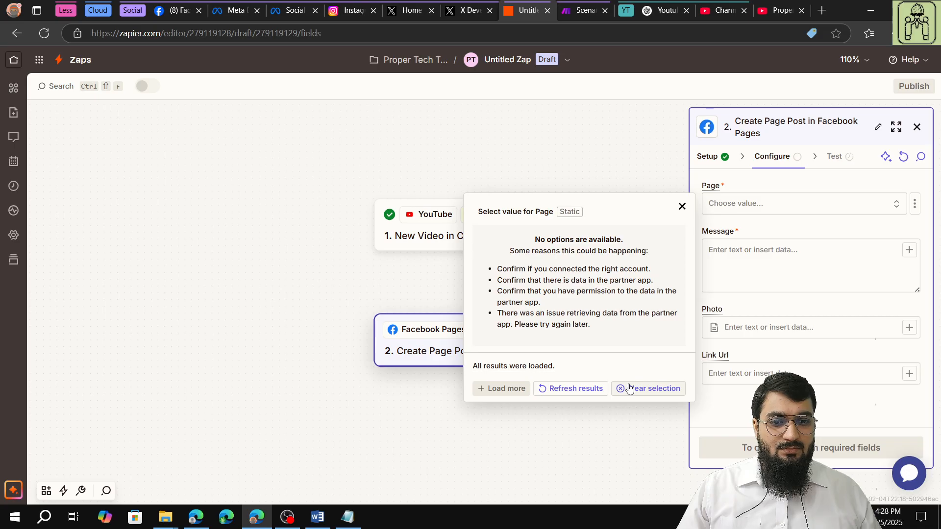
click(630, 388)
click(771, 204)
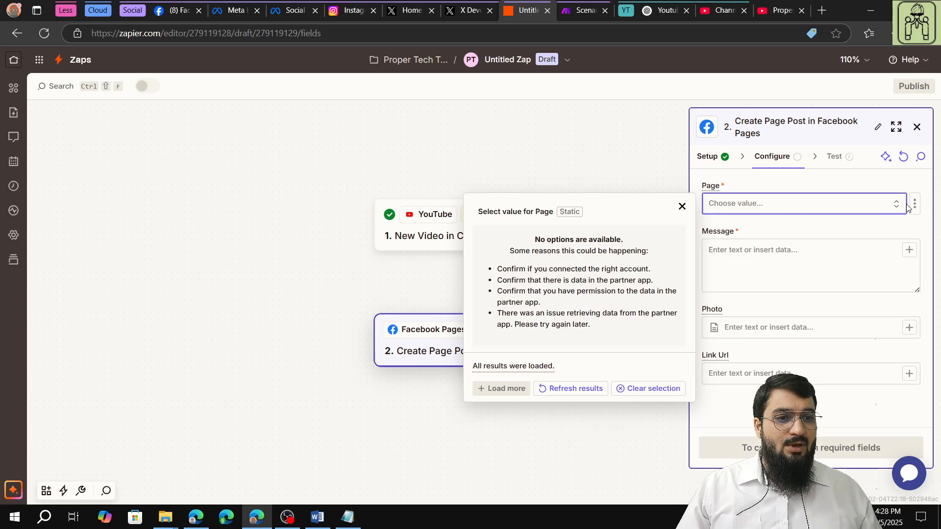
click(914, 204)
click(856, 264)
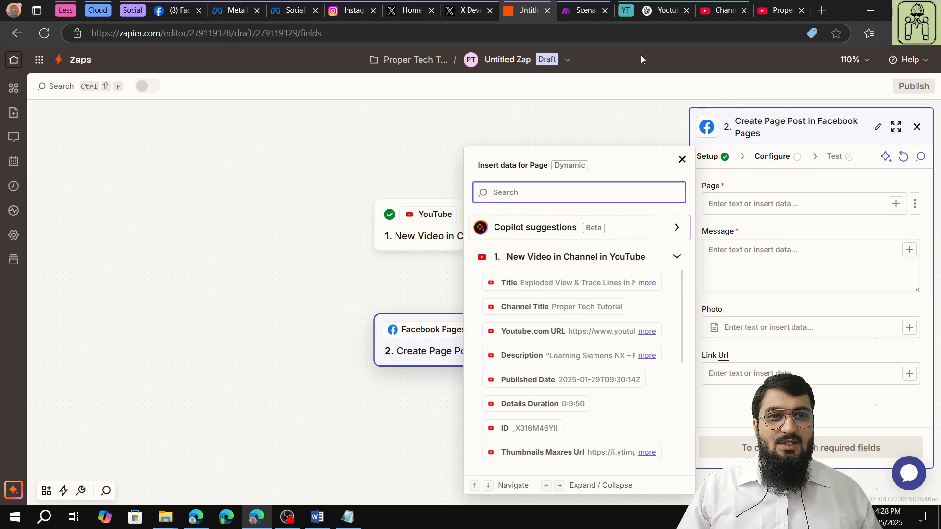
- Open the Proper Tech Tutorial page on Facebook and copy its web address
click(183, 14)
click(910, 64)
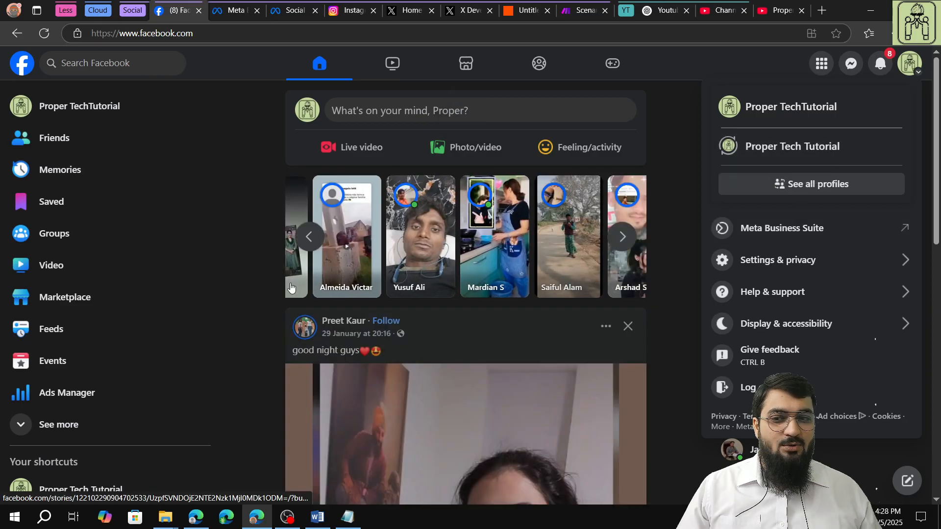
scroll(98, 432, down, 2)
click(93, 452)
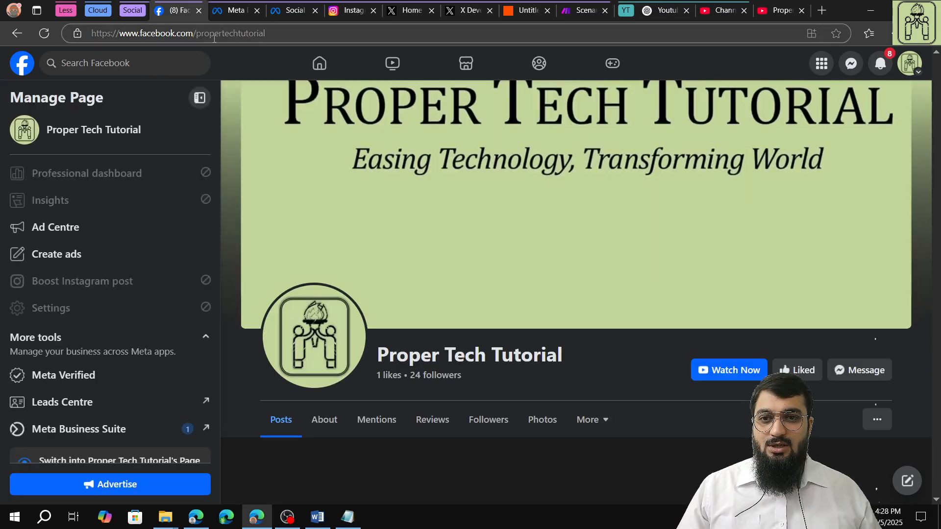
click(218, 33)
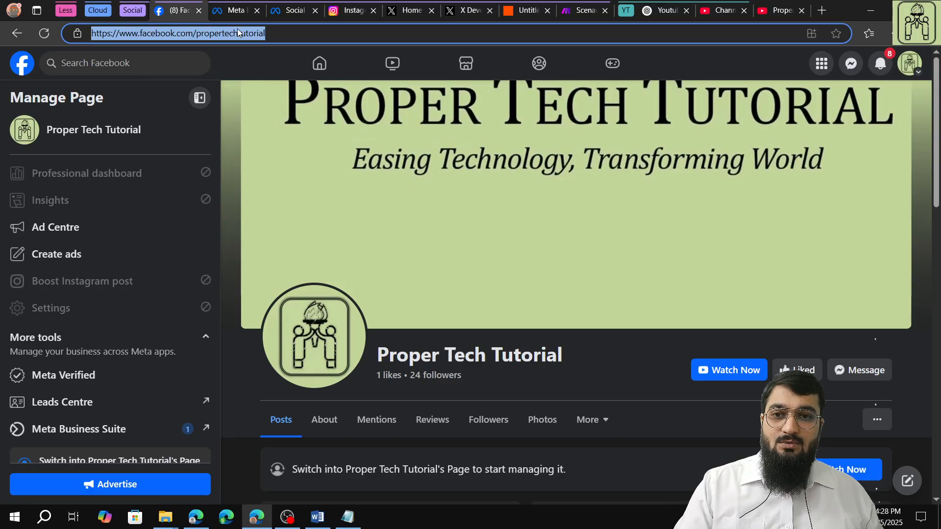
right_click(238, 33)
click(276, 148)
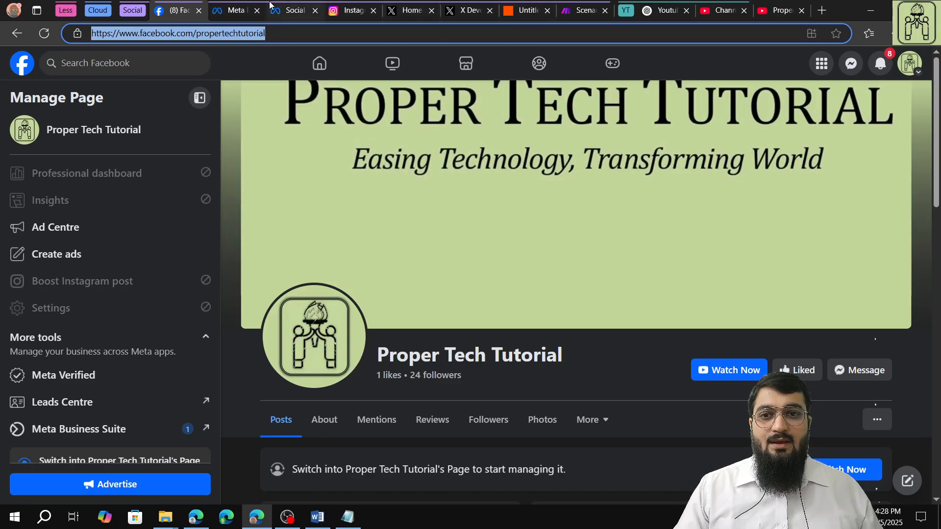
click(527, 10)
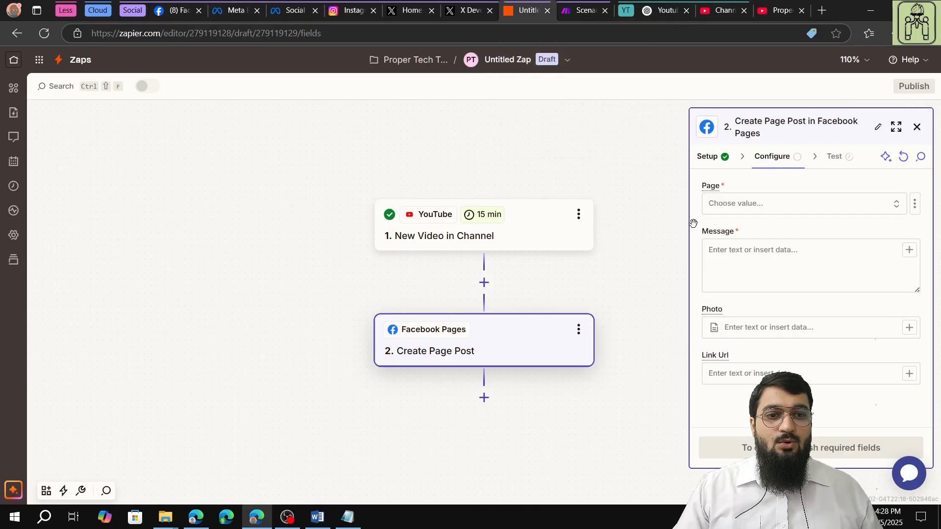
click(750, 202)
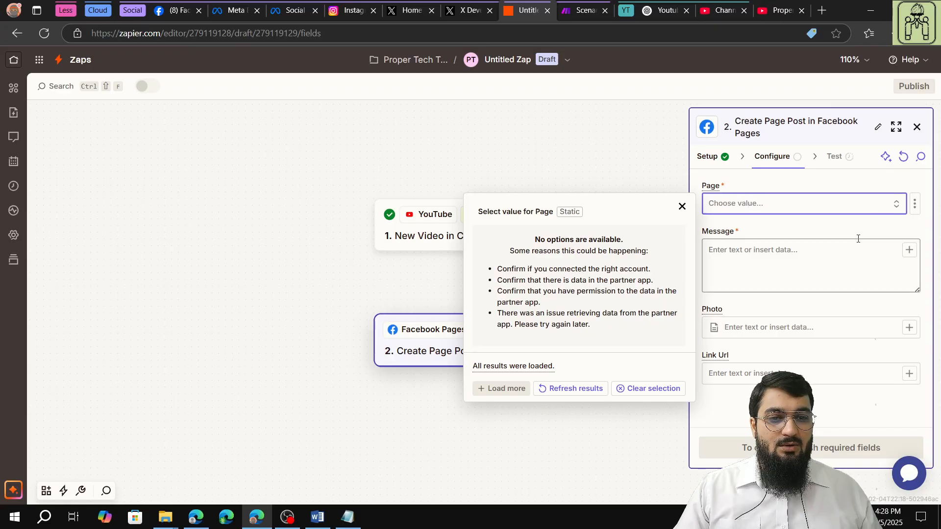
click(916, 204)
click(856, 262)
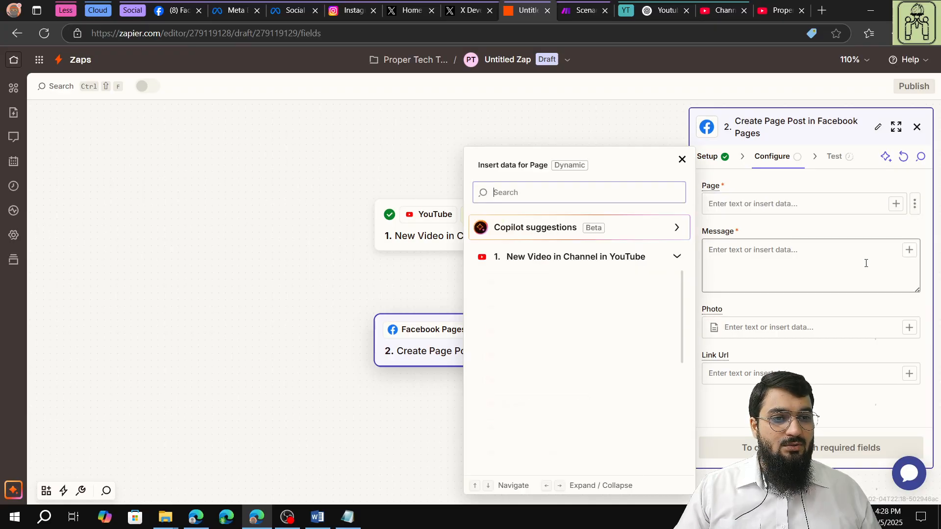
right_click(776, 201)
click(816, 299)
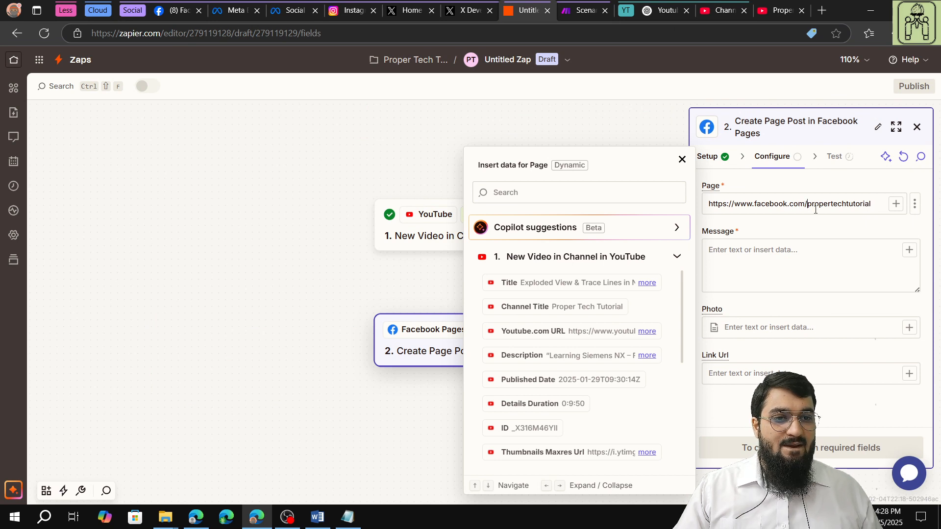
key(BackSpace)
key(BackSpace)
key(BackSpace)
key(BackSpace)
key(BackSpace)
key(BackSpace)
key(BackSpace)
key(BackSpace)
key(BackSpace)
key(BackSpace)
key(BackSpace)
key(BackSpace)
key(BackSpace)
key(BackSpace)
key(BackSpace)
key(BackSpace)
key(BackSpace)
key(BackSpace)
key(BackSpace)
key(BackSpace)
key(BackSpace)
key(BackSpace)
- Copy the whole FaceBook post text, including hashtags, from the Notepad notes and paste it into the action's Message field
click(804, 255)
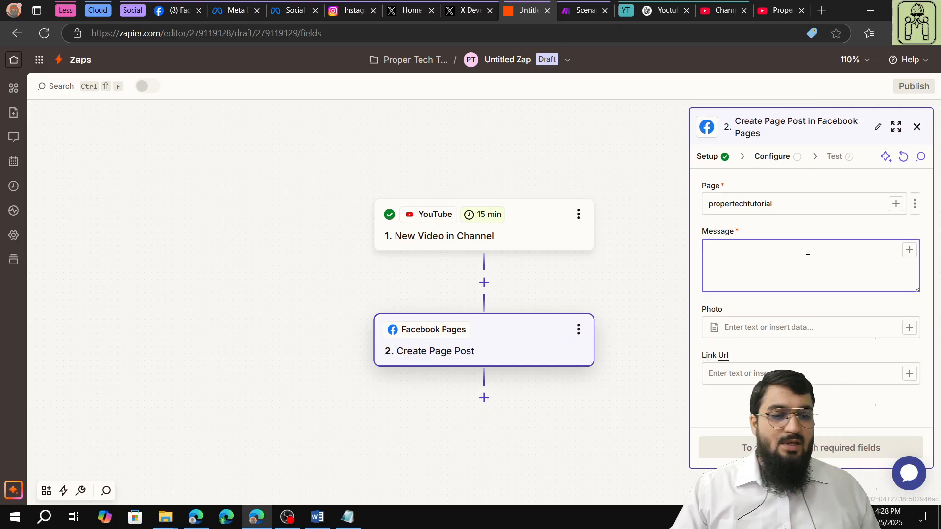
click(348, 517)
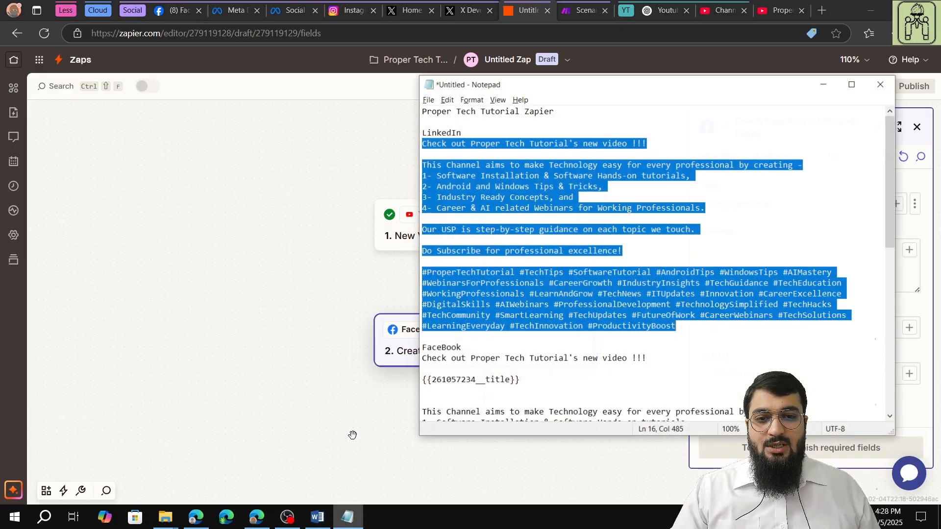
scroll(424, 197, down, 5)
drag(423, 197, 675, 401)
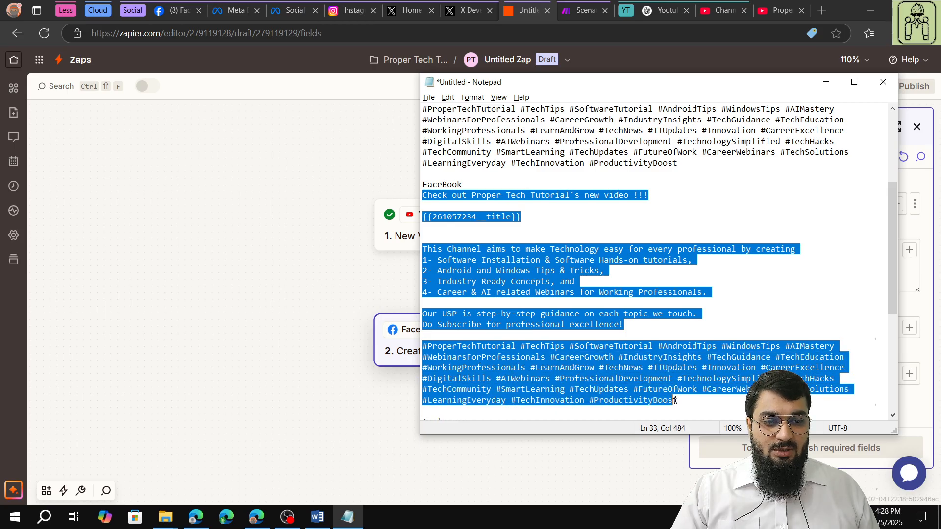
scroll(678, 401, down, 1)
right_click(603, 323)
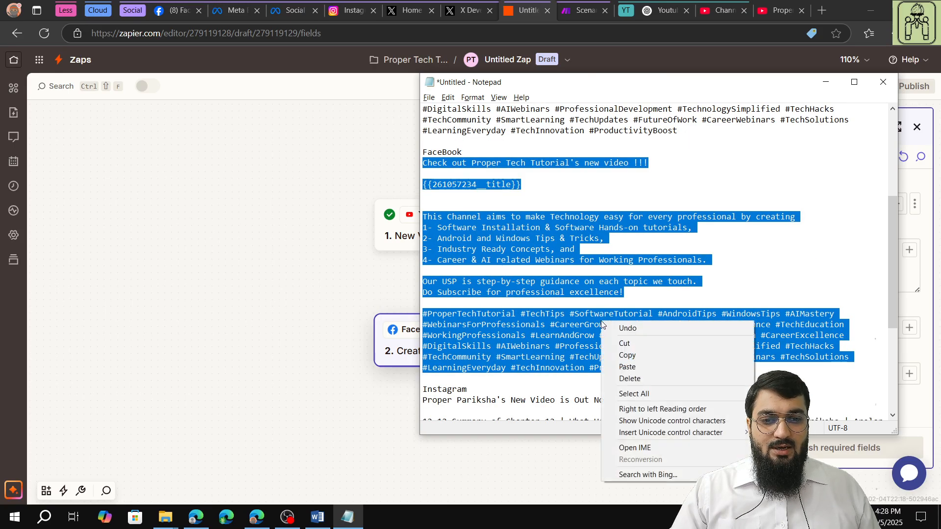
click(627, 355)
click(913, 270)
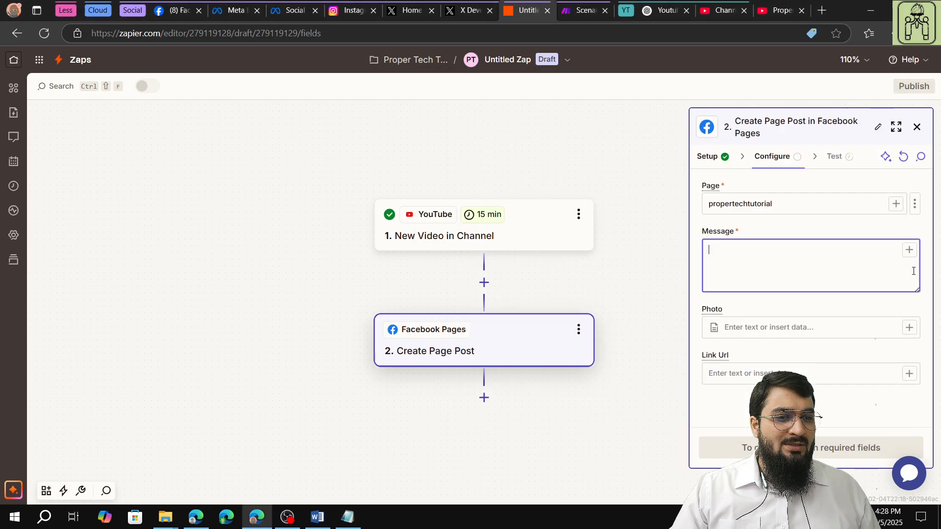
right_click(760, 248)
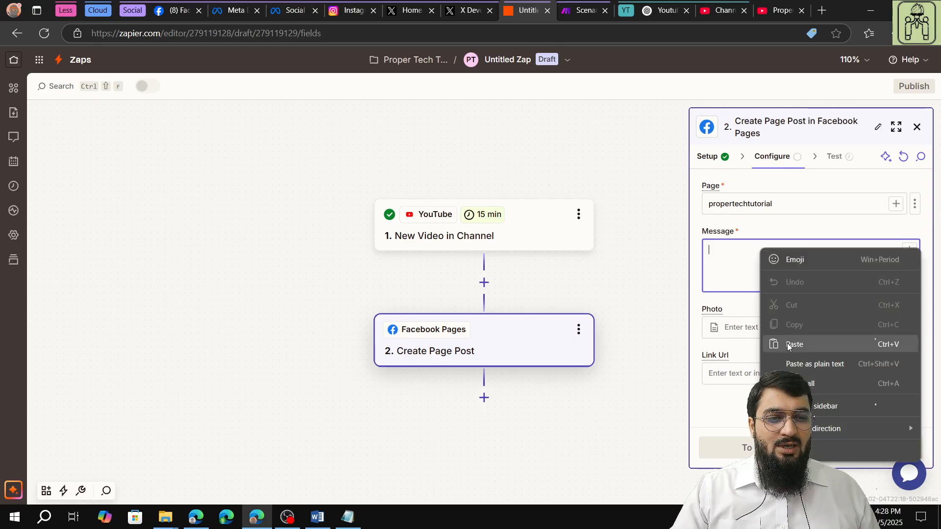
click(787, 343)
- Replace the {{261057234__title}} placeholder in the message with the YouTube trigger's Title data and tidy the surrounding blank lines
scroll(809, 254, up, 10)
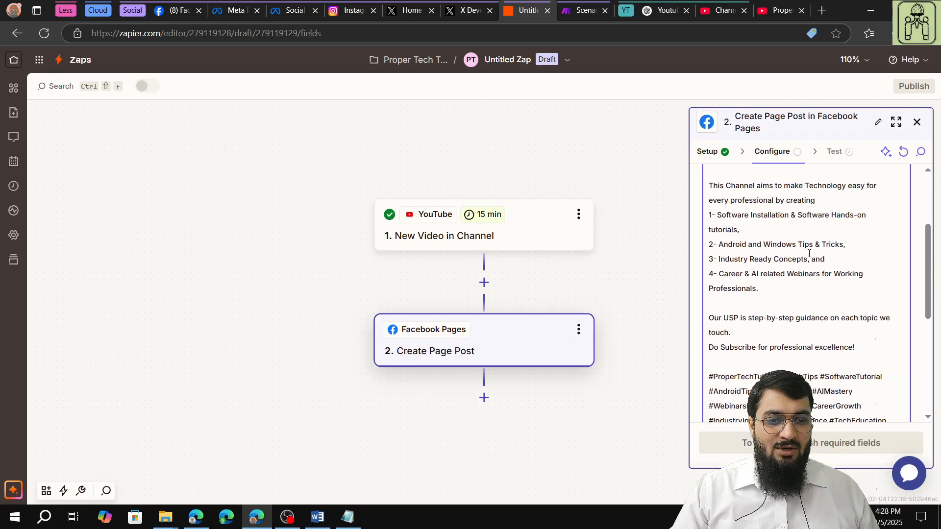
key(BackSpace)
key(BackSpace)
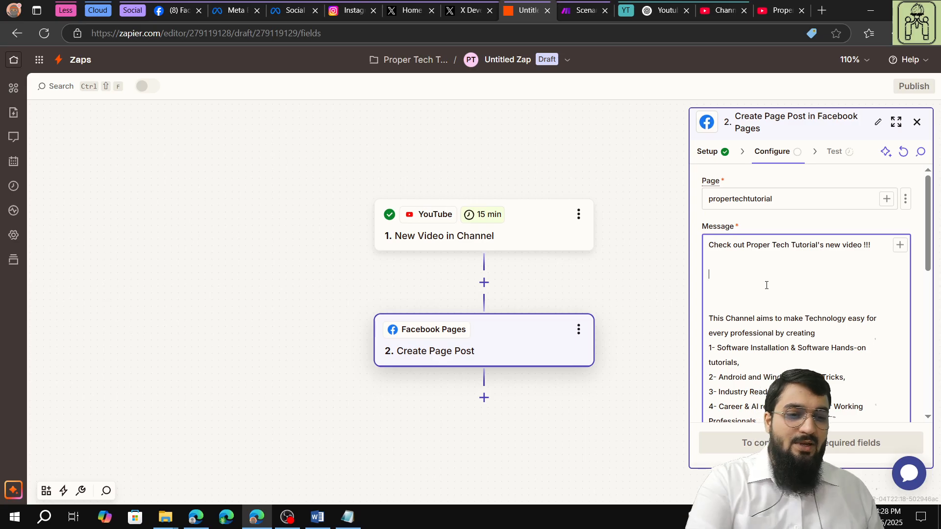
key(BackSpace)
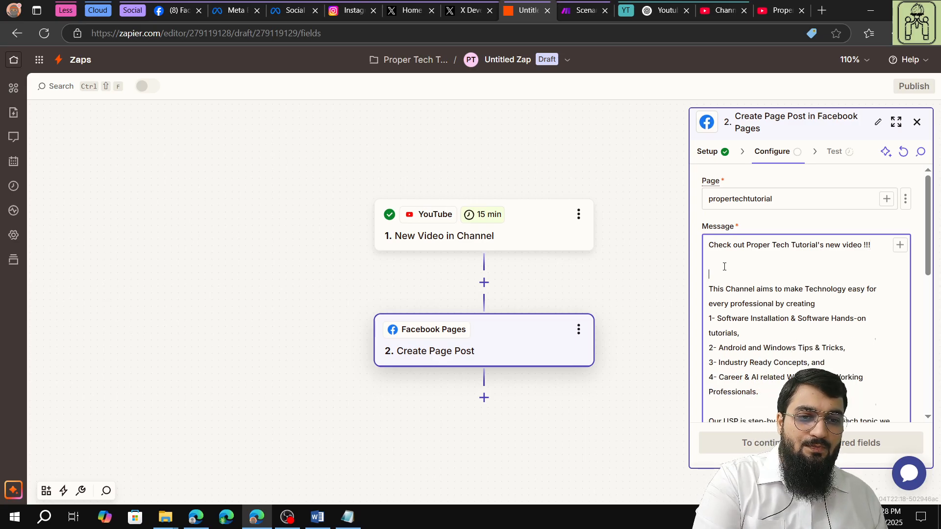
key(Return)
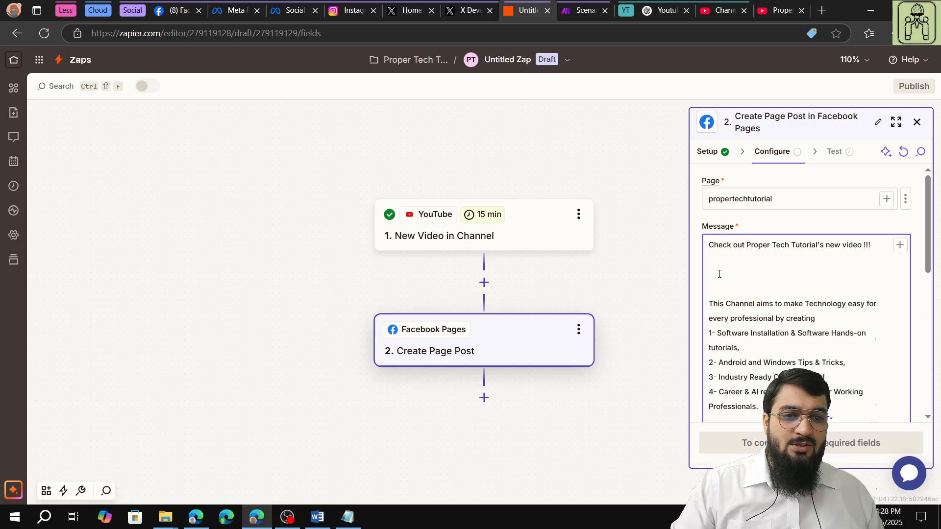
click(900, 245)
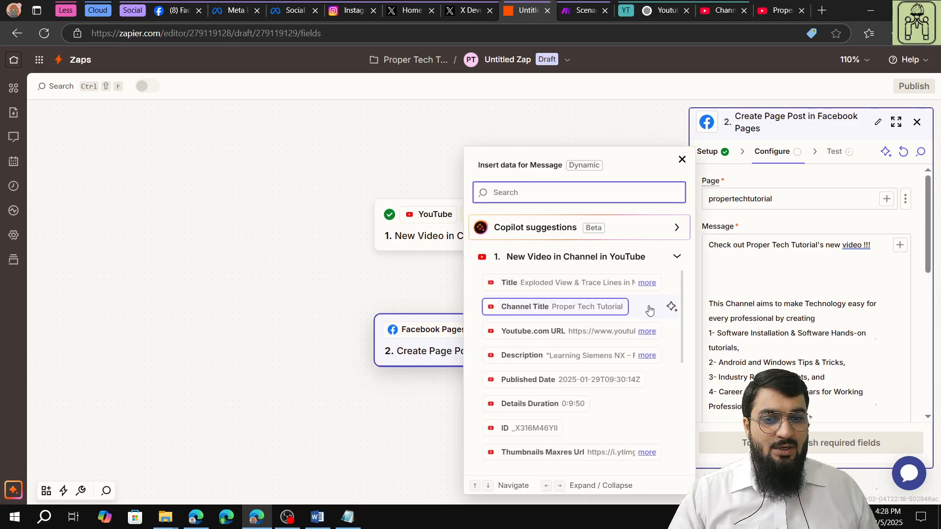
click(542, 282)
click(857, 333)
click(896, 365)
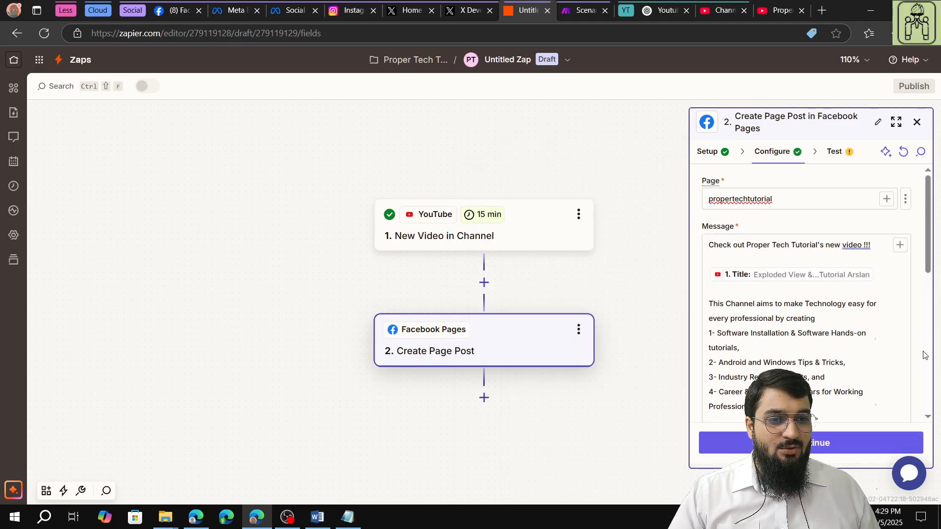
- Insert the YouTube trigger's Thumbnails High Url as the post's Photo
scroll(900, 352, down, 5)
scroll(900, 351, down, 3)
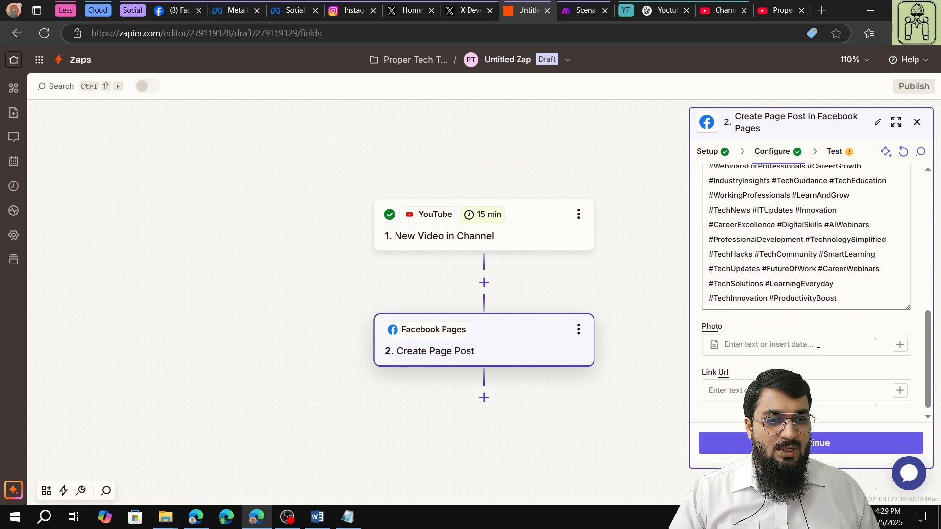
click(900, 337)
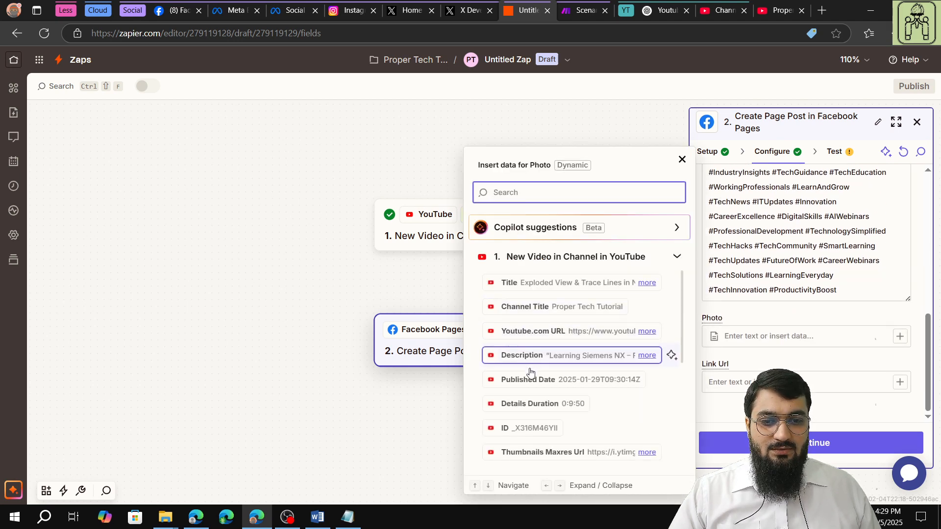
scroll(552, 397, down, 3)
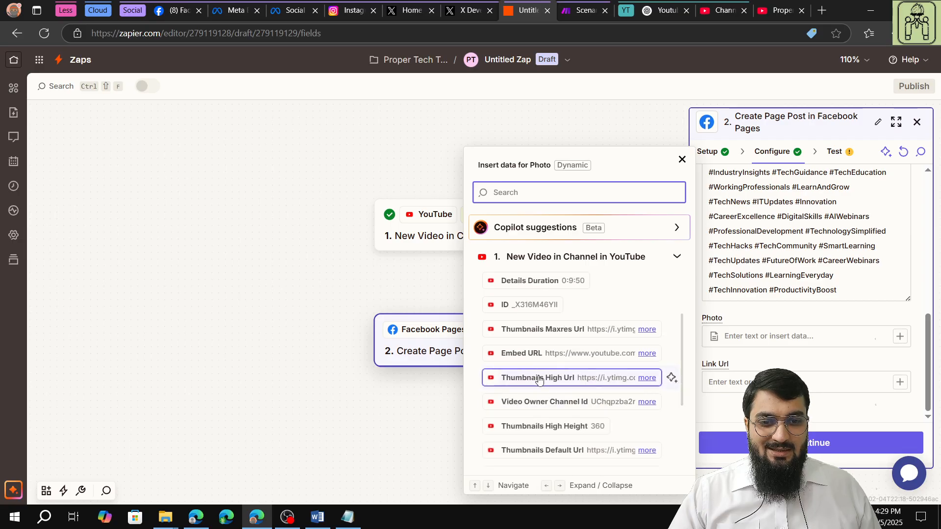
click(551, 382)
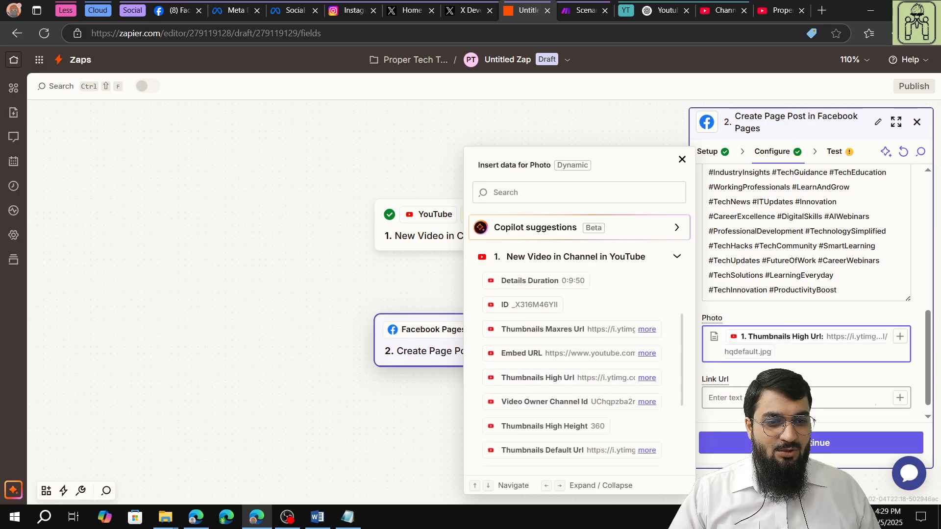
- Insert the YouTube trigger's Youtube.com URL as the post's Link Url, and run the action's test to send the post to Facebook Pages
click(863, 402)
click(901, 404)
scroll(544, 395, down, 3)
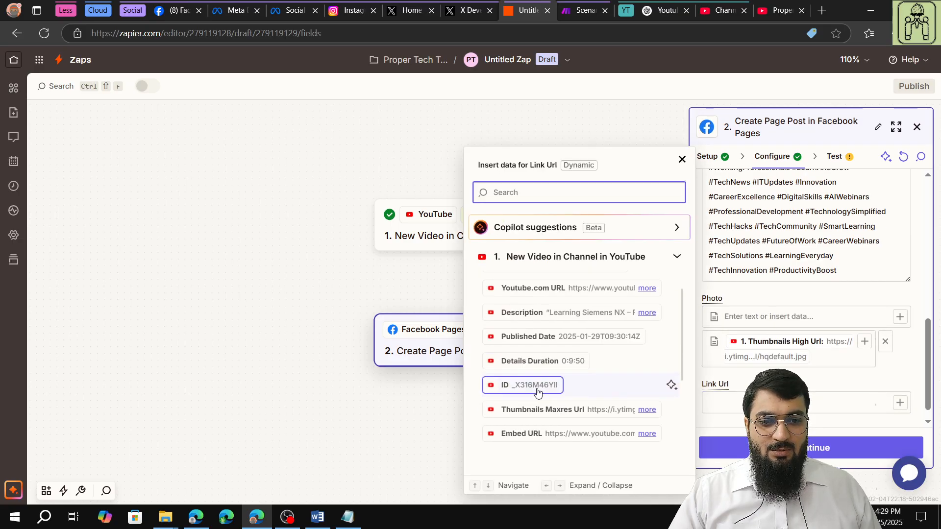
scroll(537, 392, up, 3)
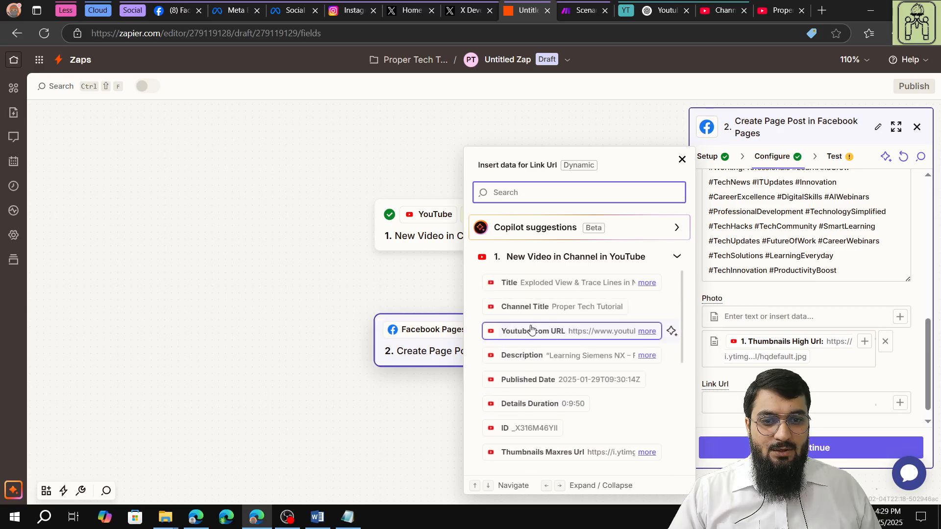
click(632, 331)
click(826, 383)
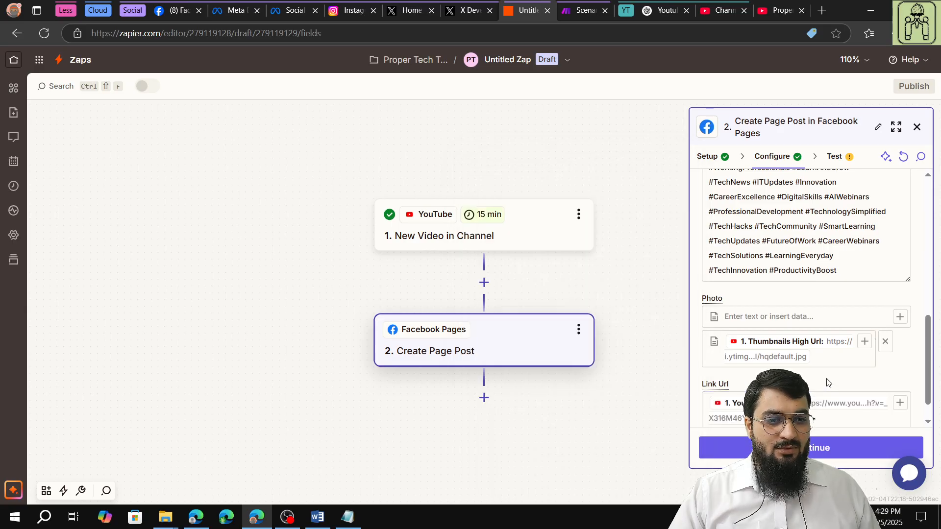
click(822, 447)
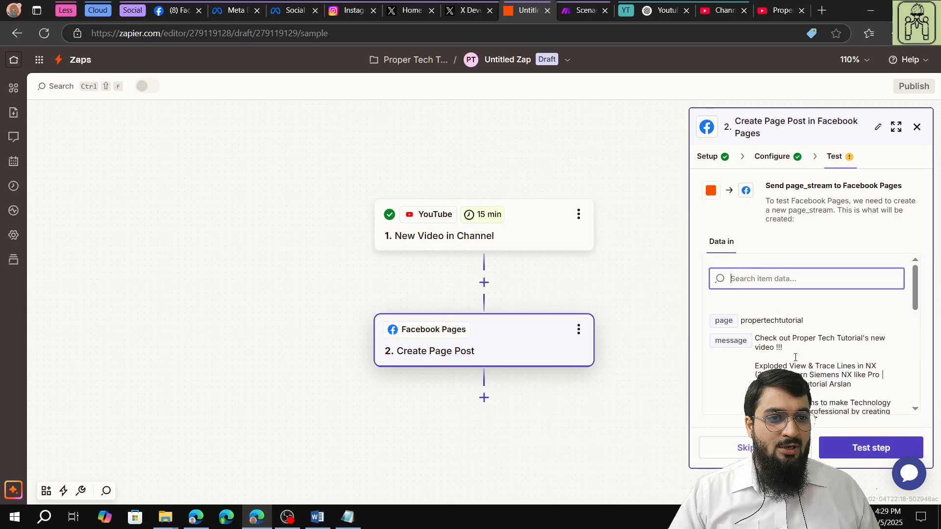
click(836, 457)
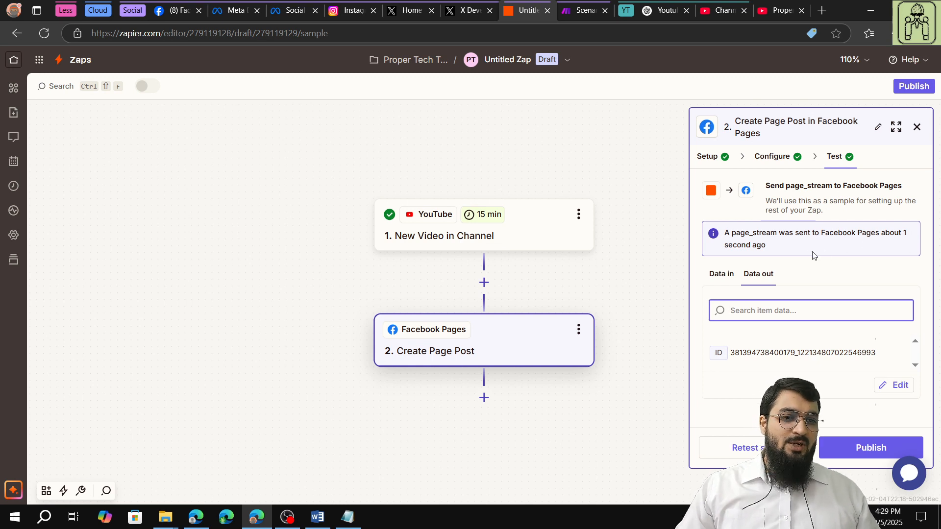
- Switch to Facebook, open the Proper Tech Tutorial page, reload it and examine the newest post's text, thumbnail and link
click(174, 9)
click(31, 59)
click(910, 64)
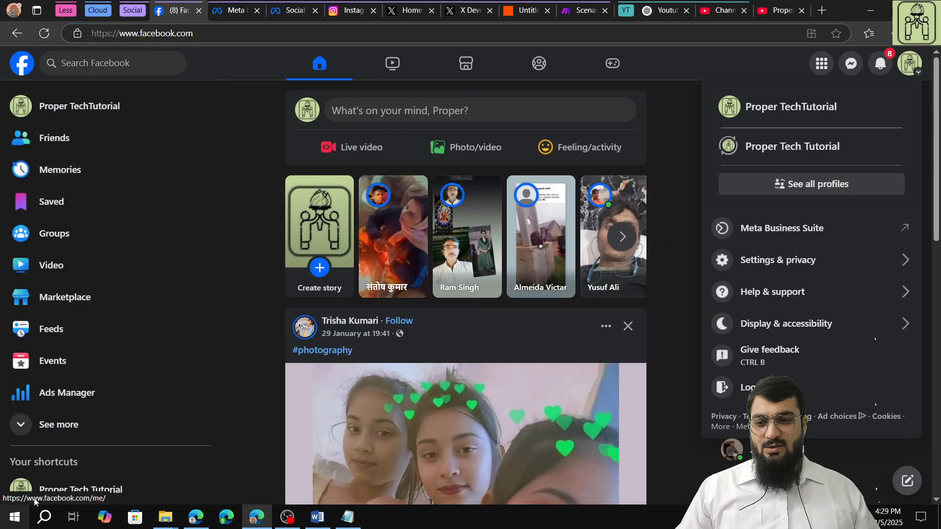
click(58, 488)
scroll(494, 380, down, 1)
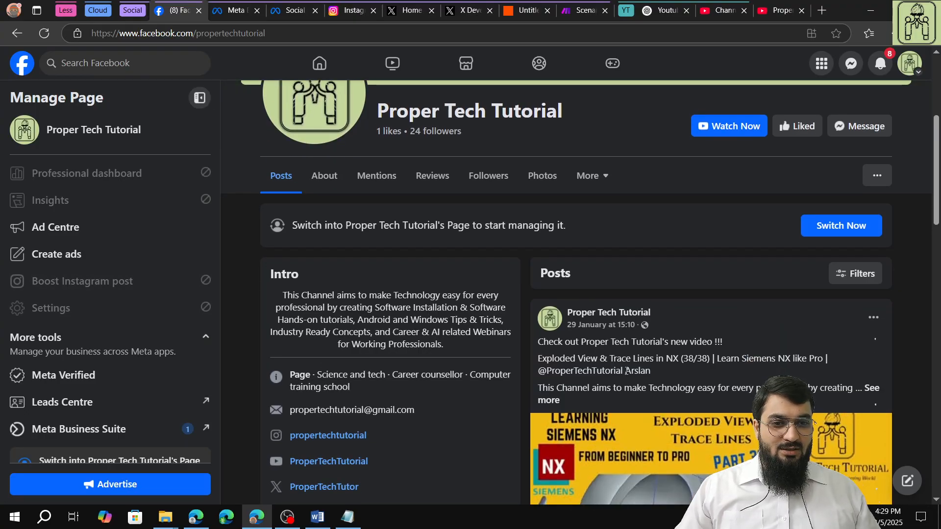
scroll(791, 311, up, 5)
click(44, 33)
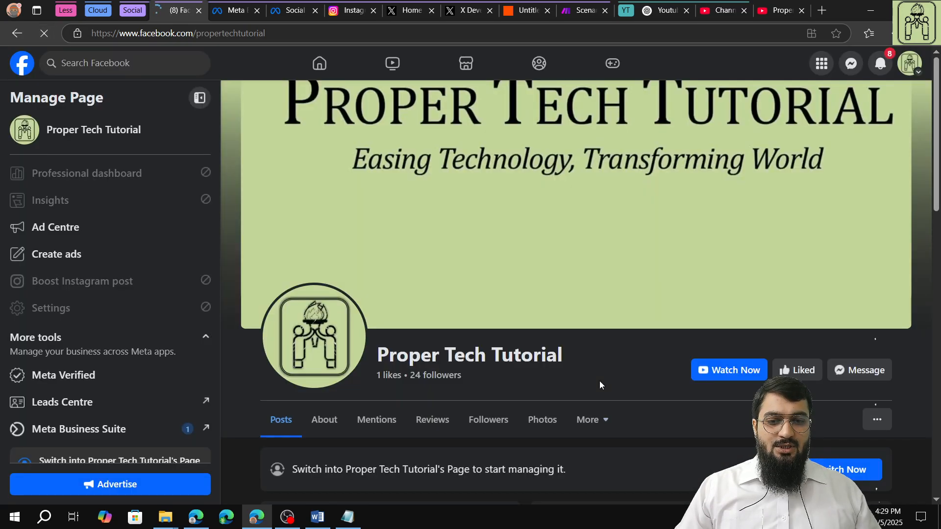
scroll(599, 381, down, 5)
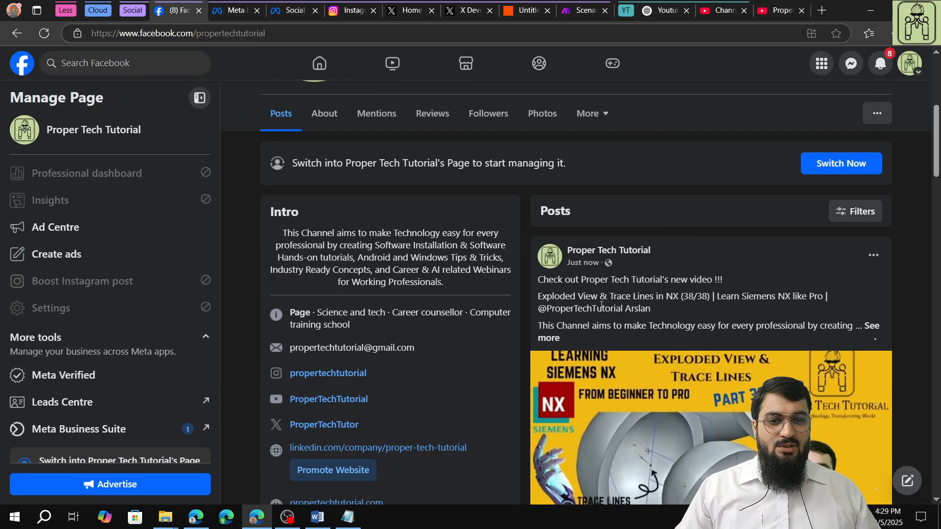
scroll(601, 305, down, 1)
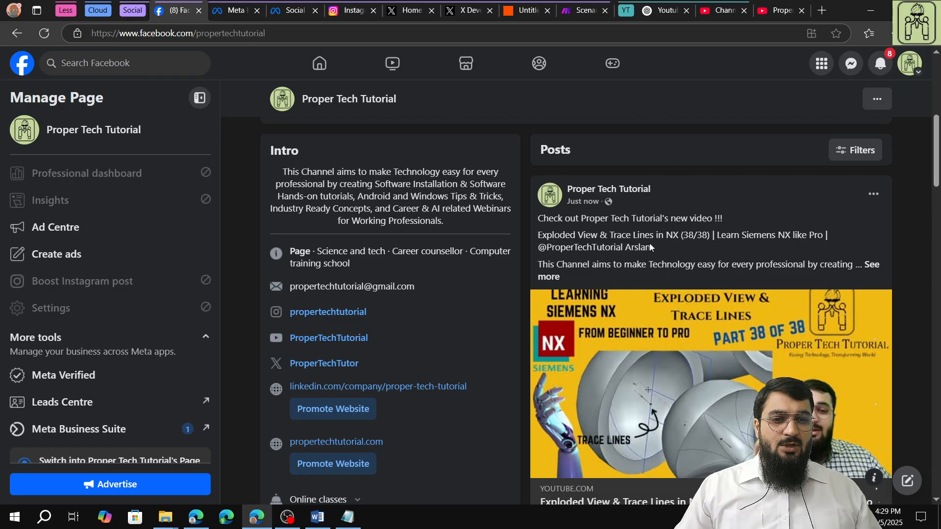
scroll(675, 250, down, 6)
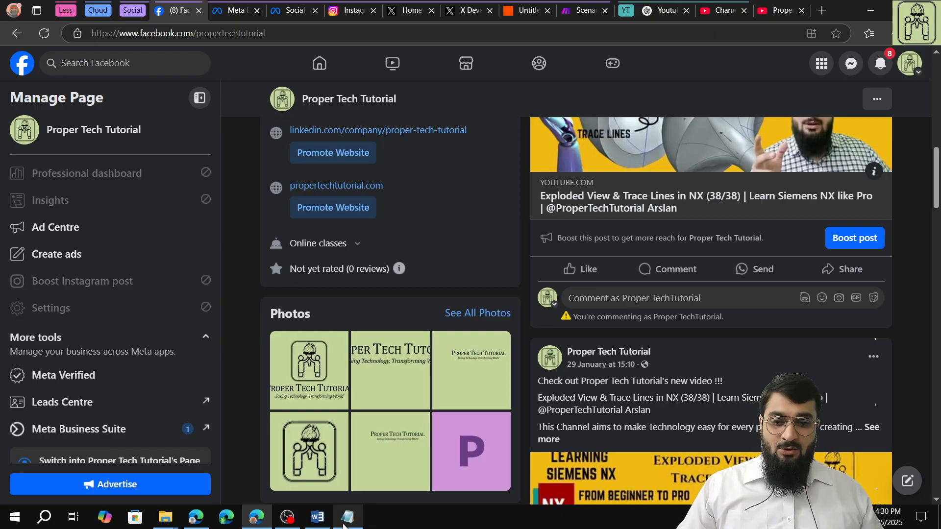
click(288, 518)
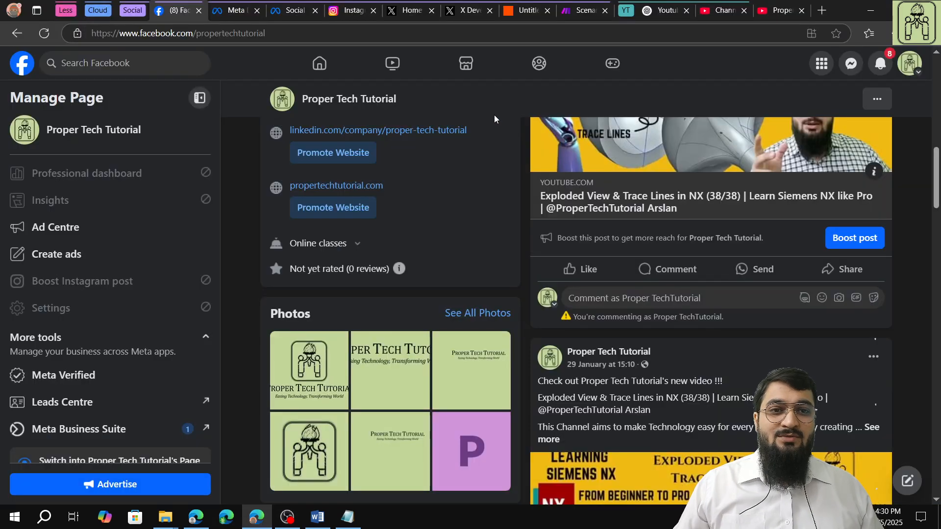
- Back in the Zap, review the Facebook action's configured fields, comparing the Page value with the Facebook page's address
click(510, 16)
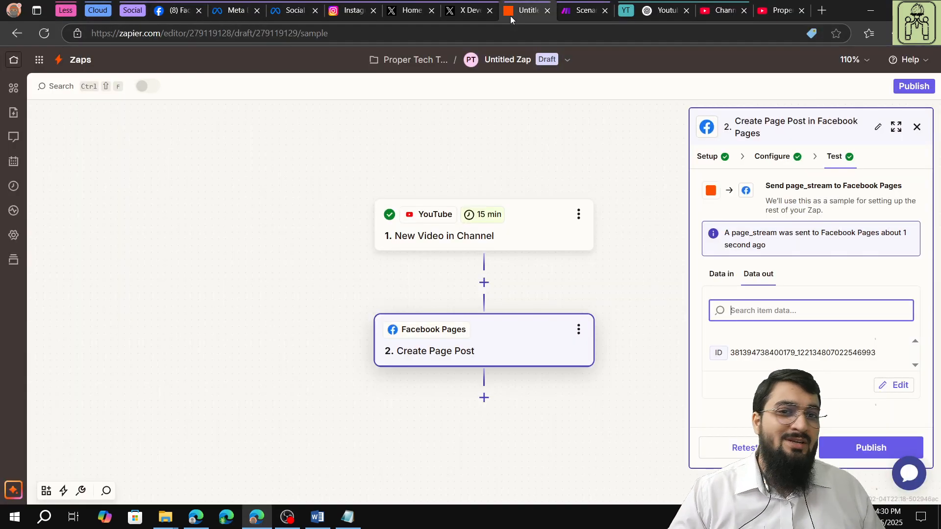
click(764, 156)
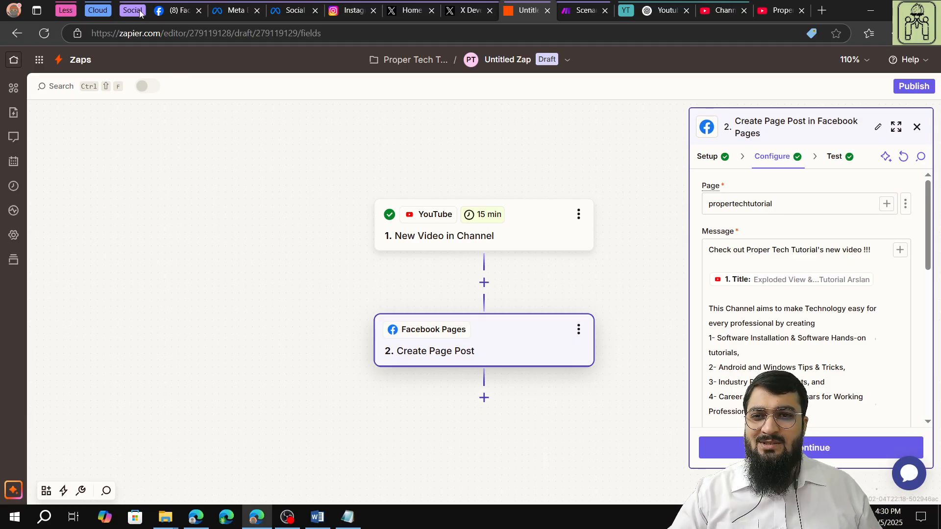
click(171, 10)
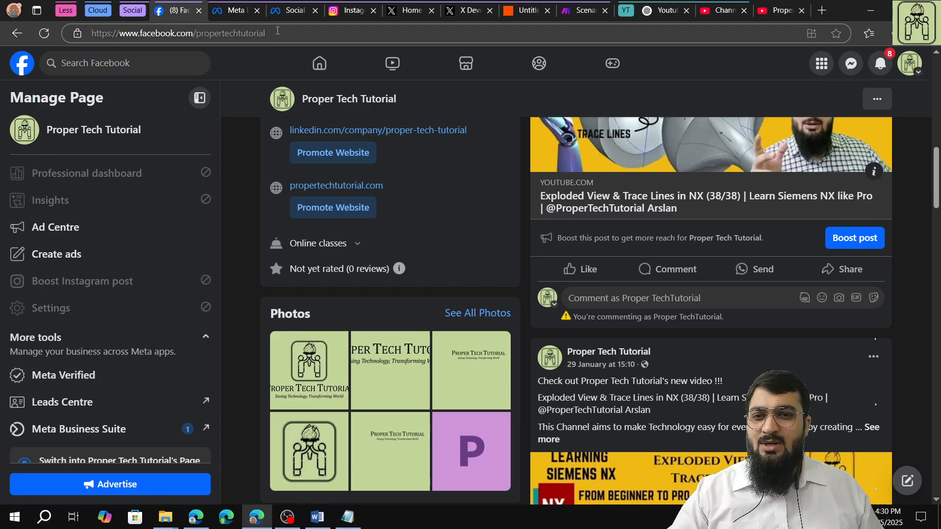
drag(276, 34, 200, 45)
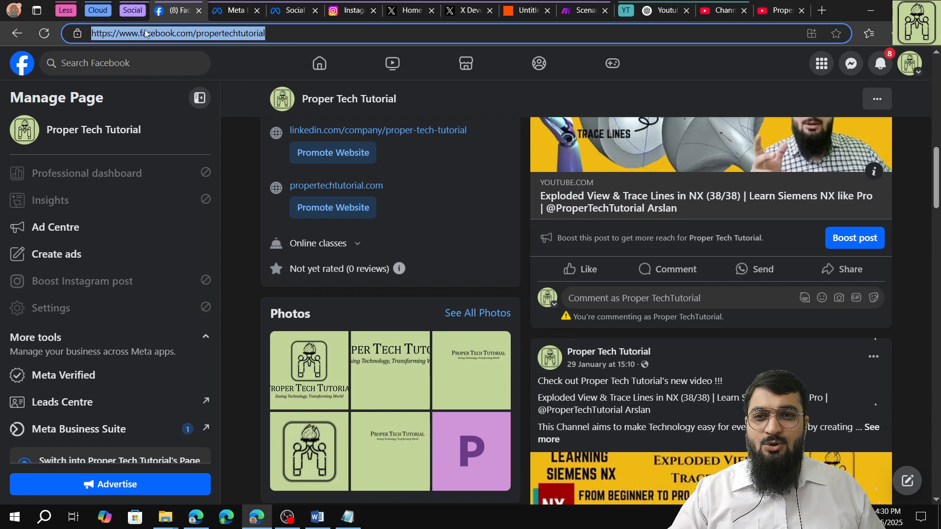
click(517, 16)
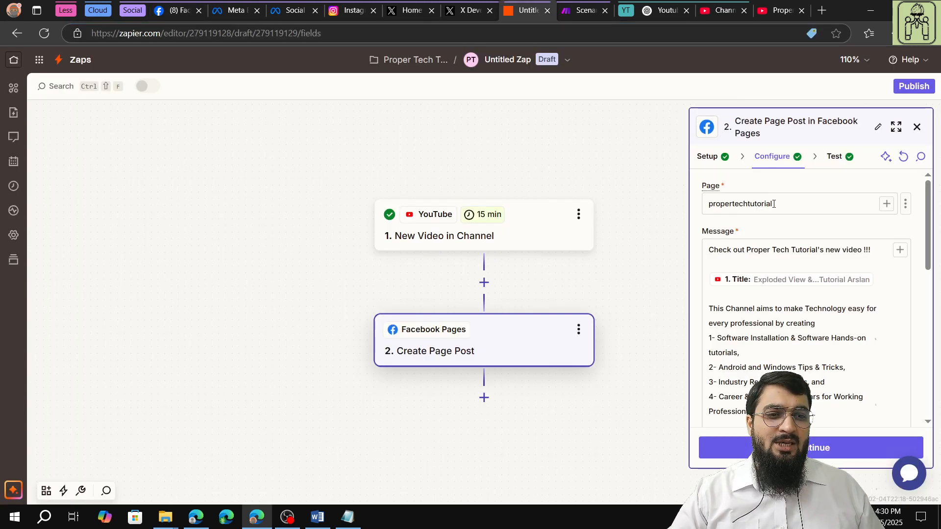
drag(773, 204, 707, 209)
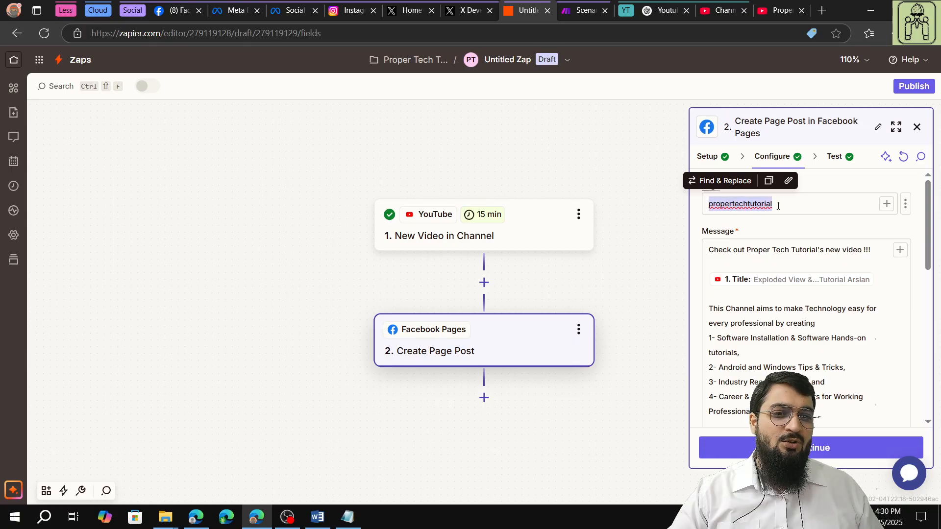
click(785, 229)
scroll(785, 229, down, 10)
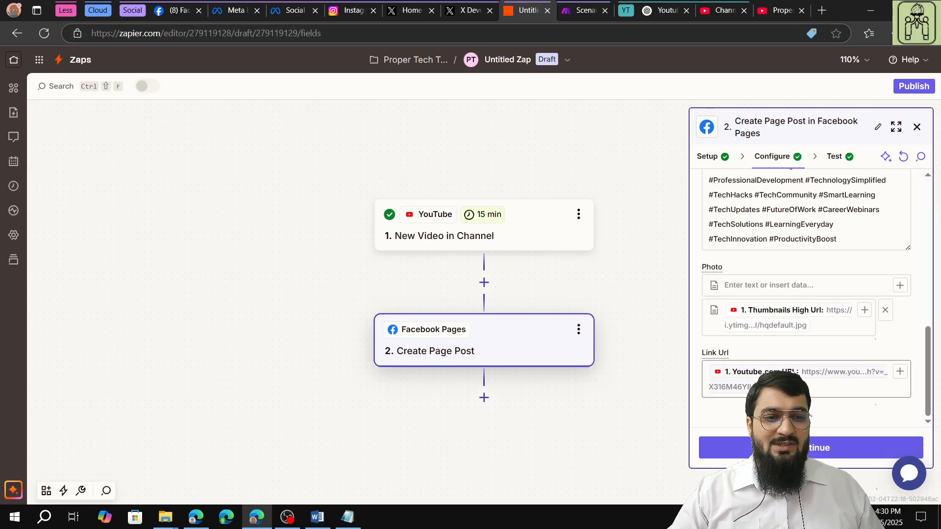
- Publish the Zap and rename it FaceBook Youtube Integration
click(835, 158)
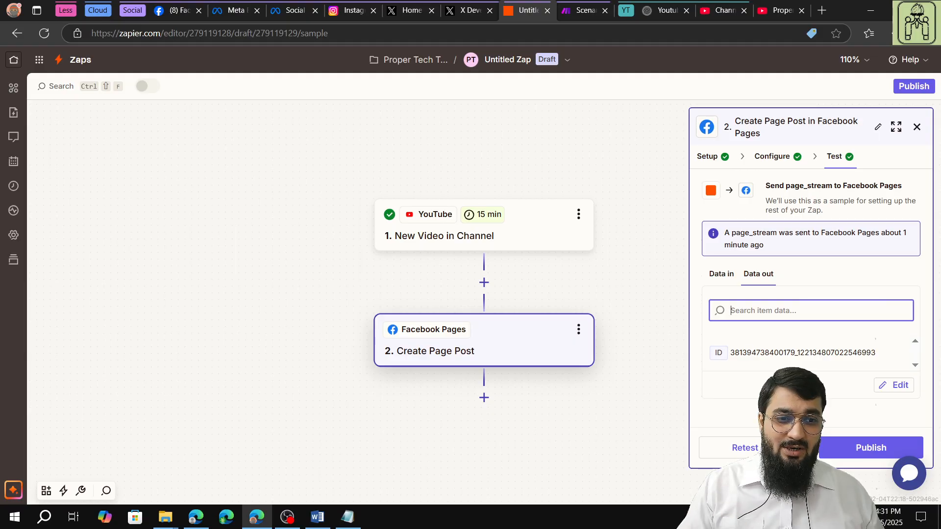
click(836, 446)
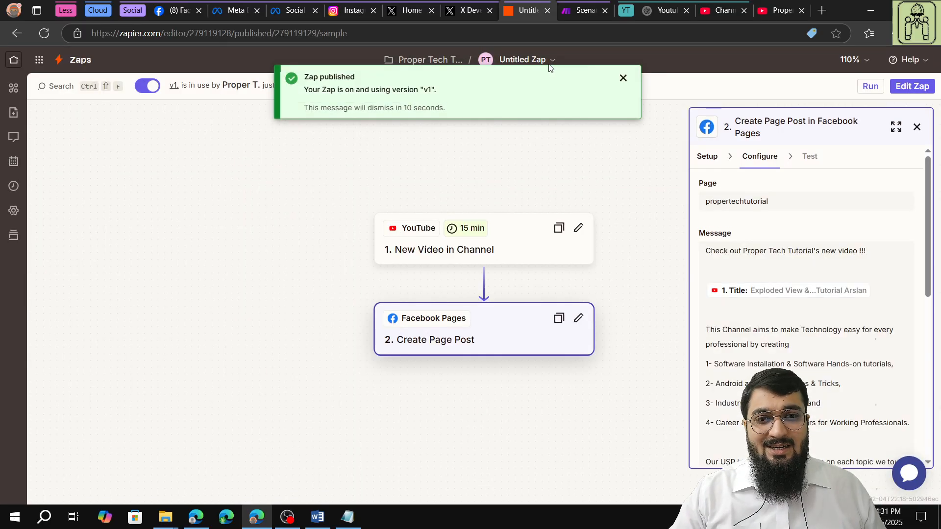
click(552, 60)
click(532, 98)
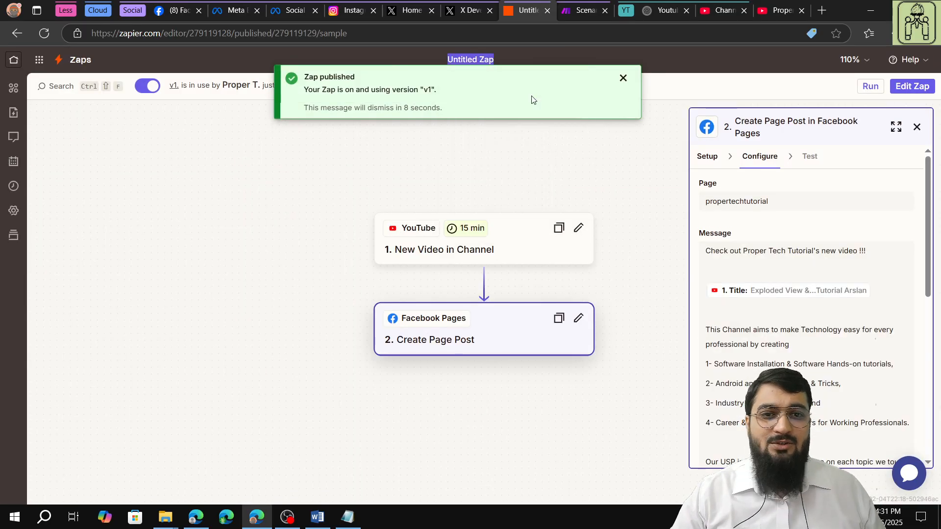
text(Face)
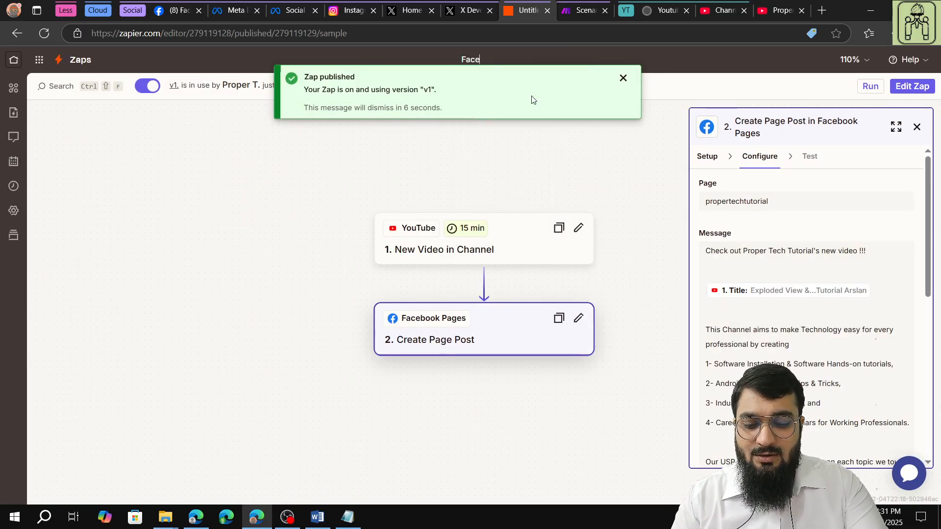
text(Book Yo)
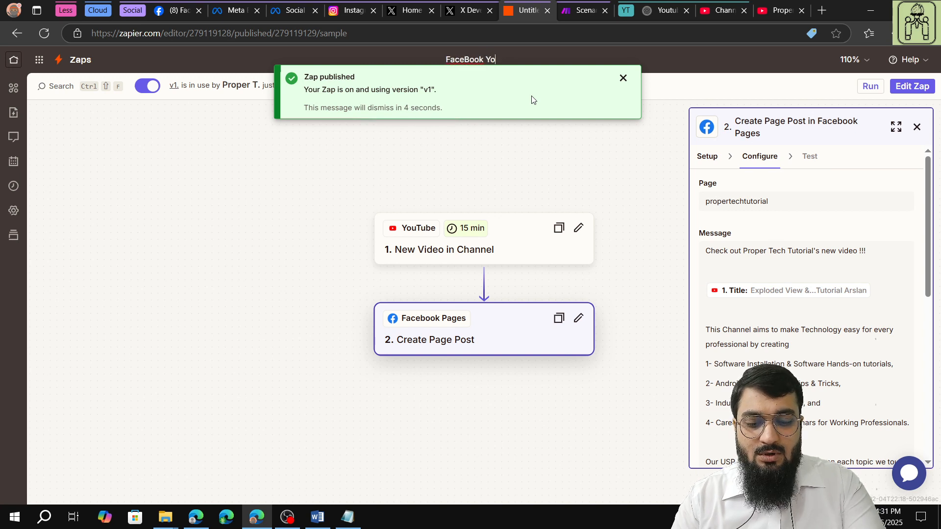
text(utube )
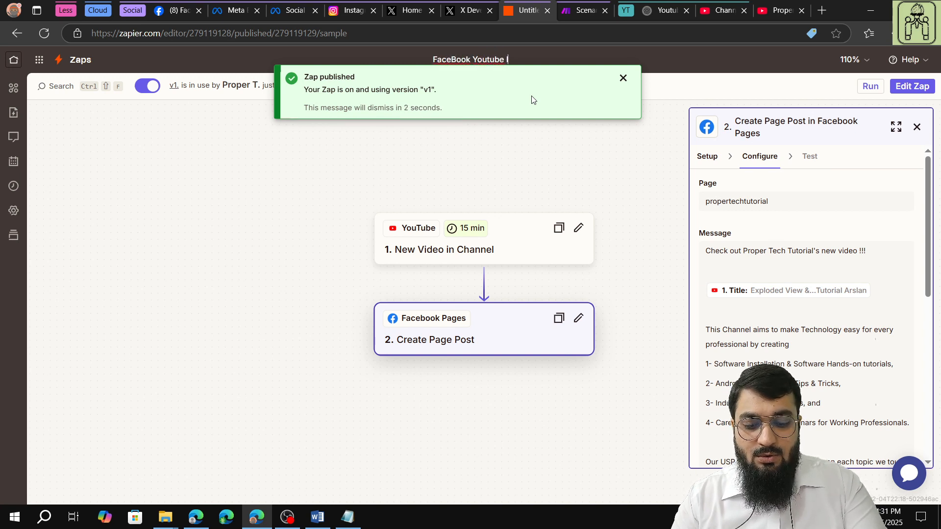
text(Integration)
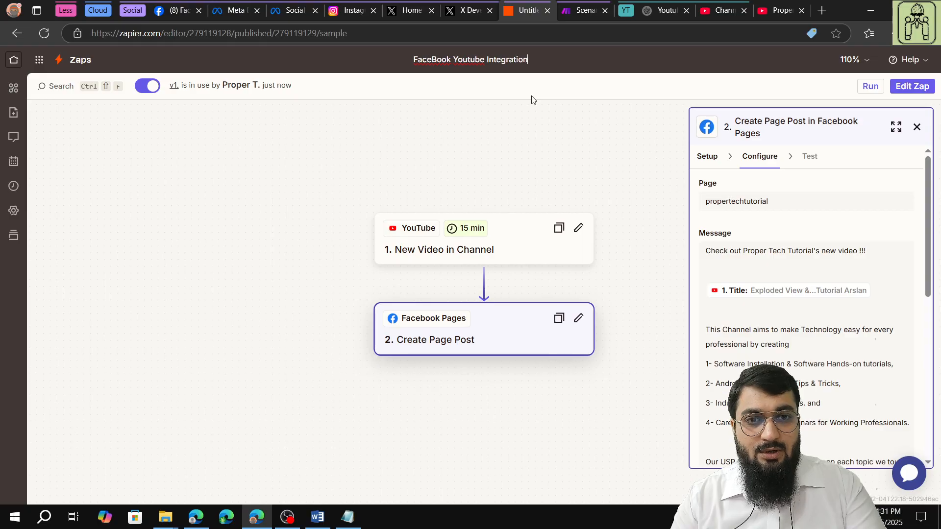
key(Return)
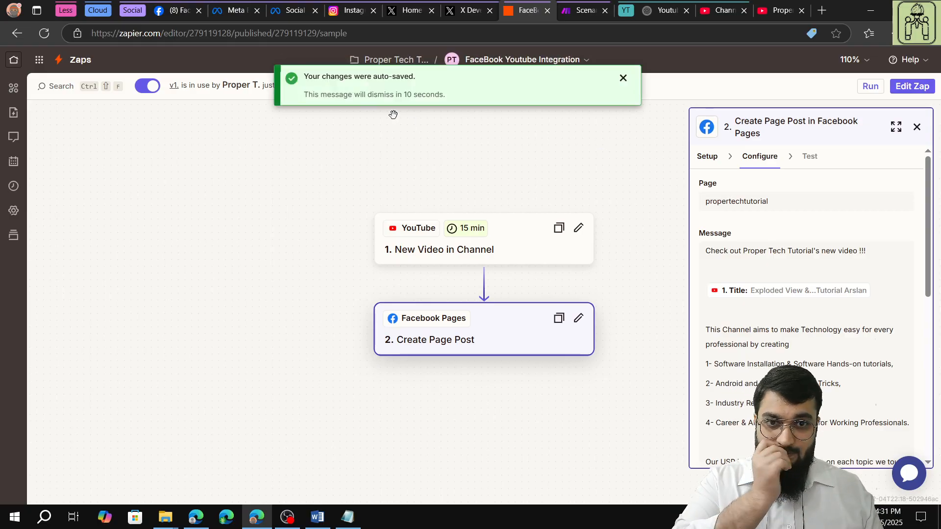
- Open the Proper Tech Tutorial (Personal) folder in the Zaps overview to check its Zaps and their status
click(77, 59)
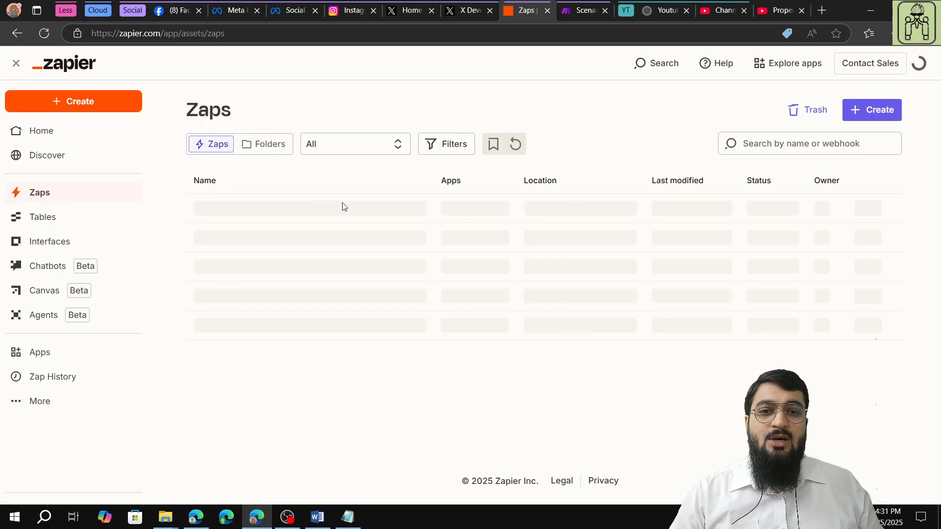
click(266, 144)
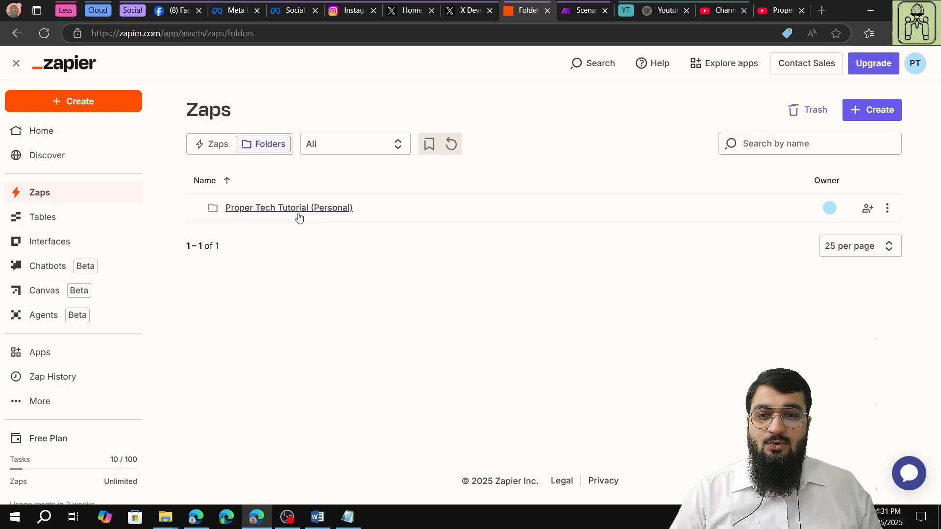
click(299, 210)
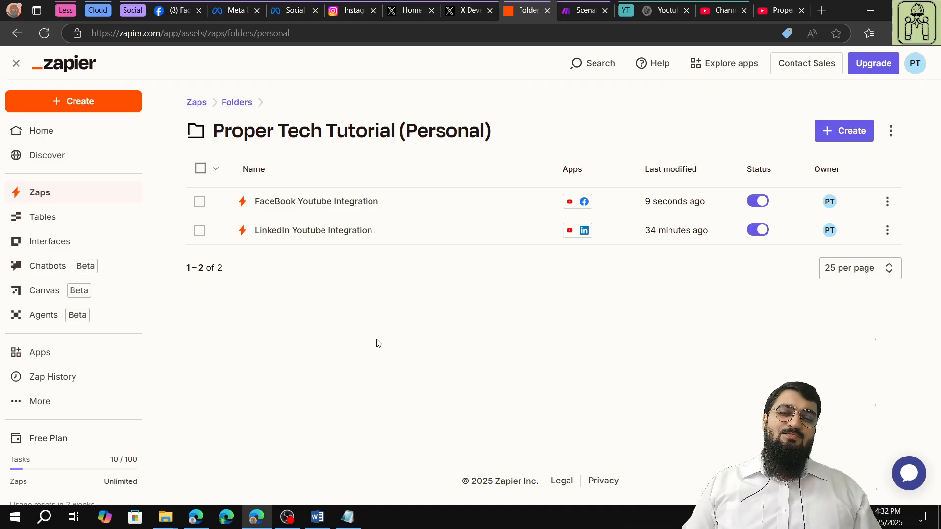
click(287, 517)
click(35, 384)
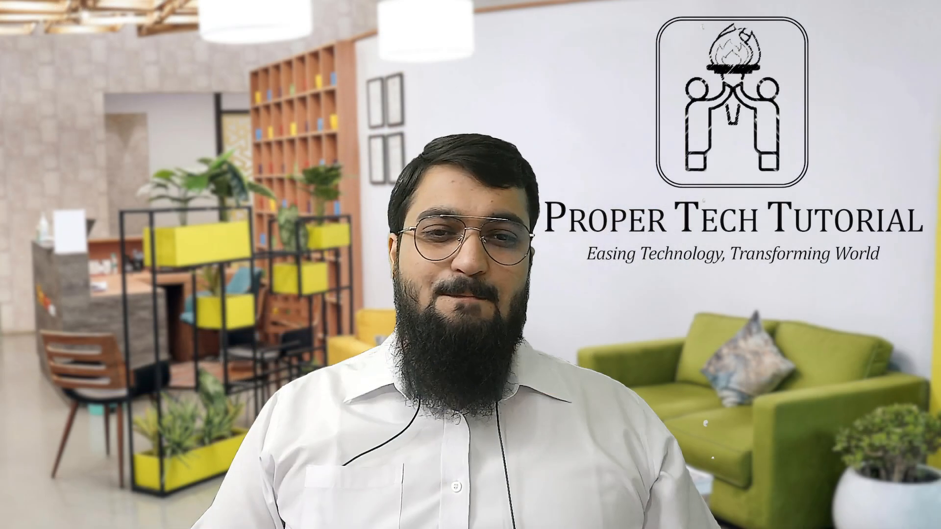